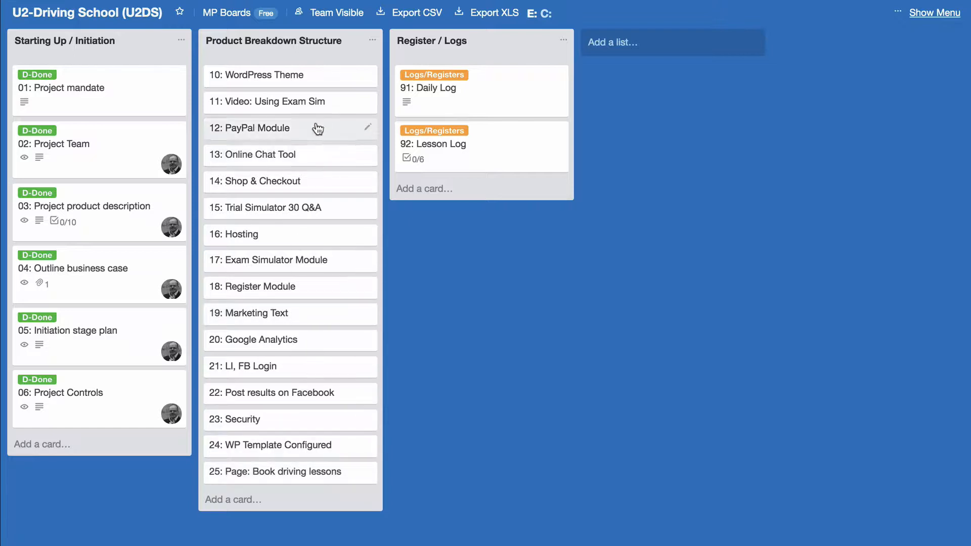
Append ' (M)' to the title of card 10: WordPress Theme
click(304, 76)
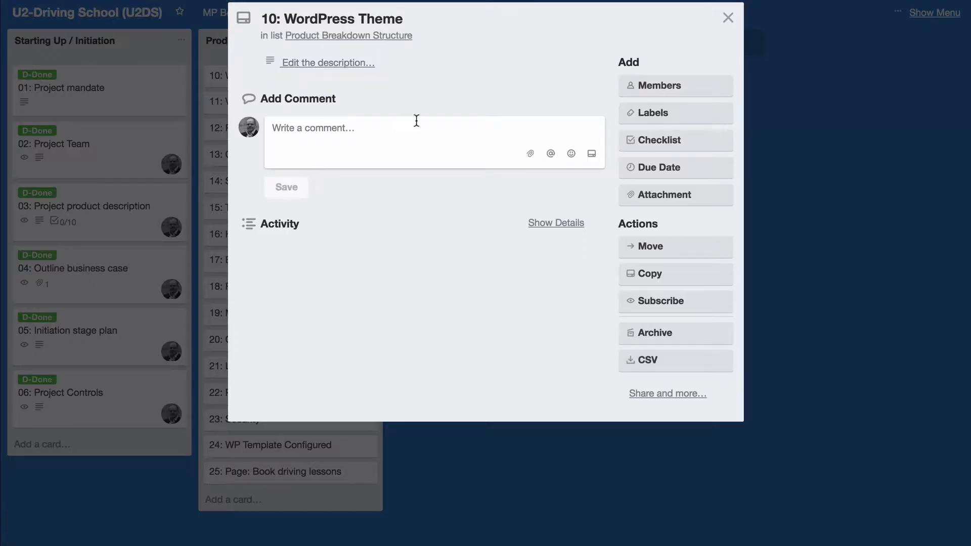
click(728, 19)
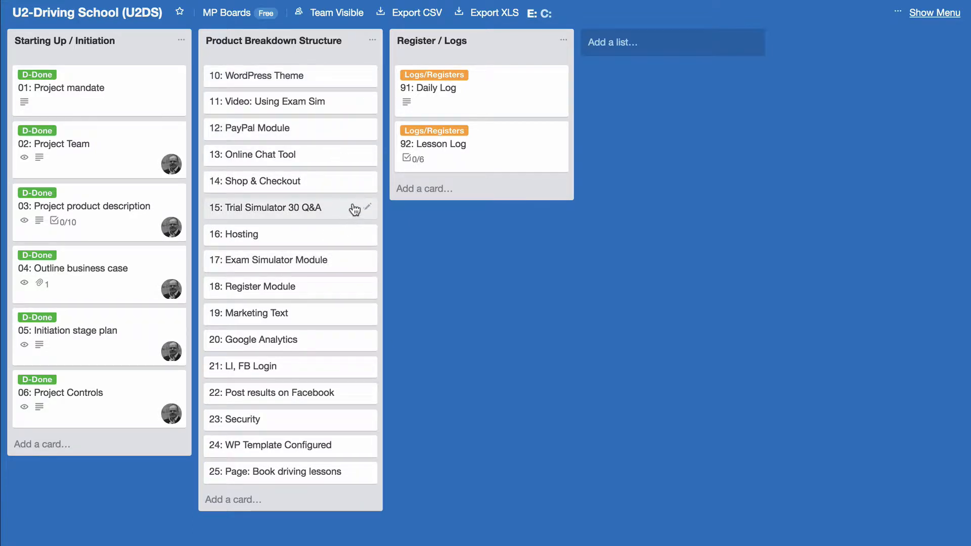
click(329, 77)
click(427, 21)
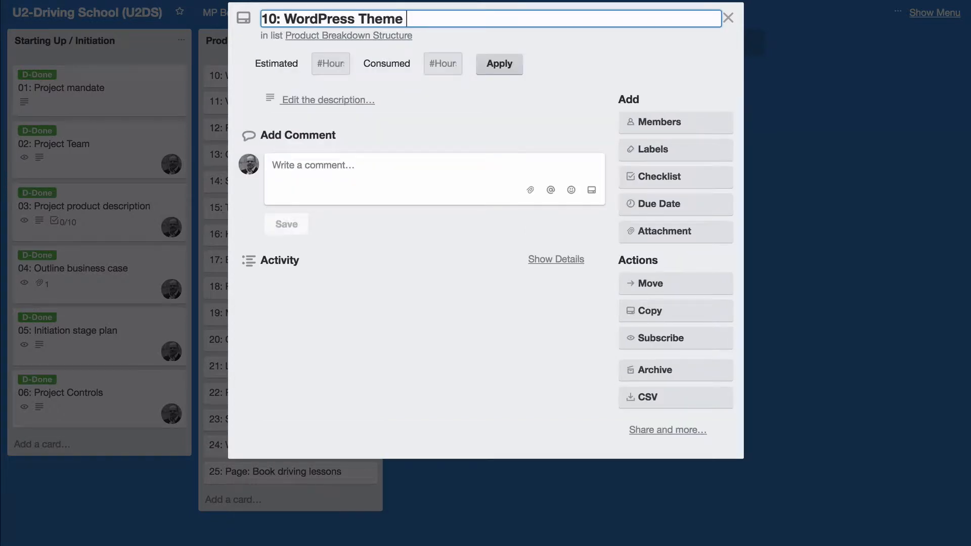
text((M)
click(729, 18)
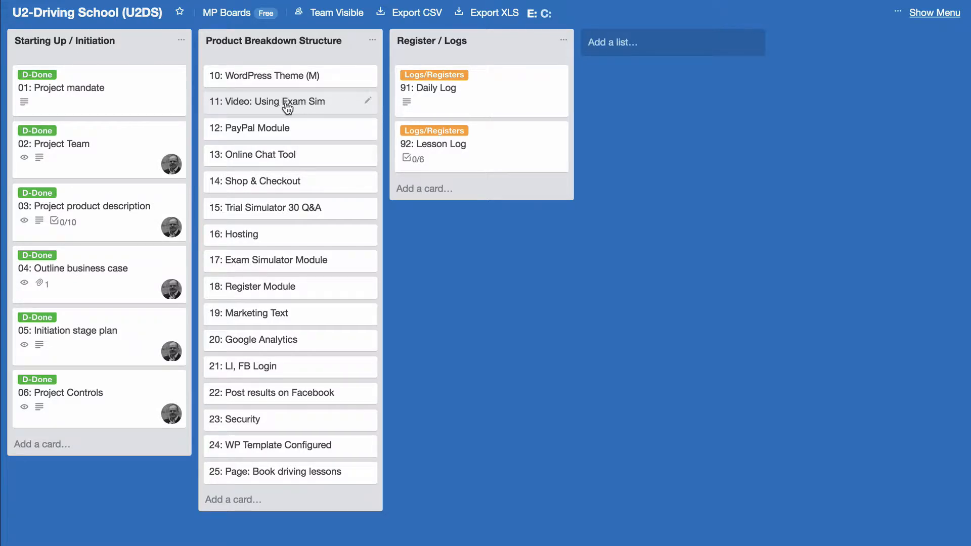
Append ' (M)' to cards 11 Video: Using Exam Sim and 12 PayPal Module
click(314, 105)
click(455, 19)
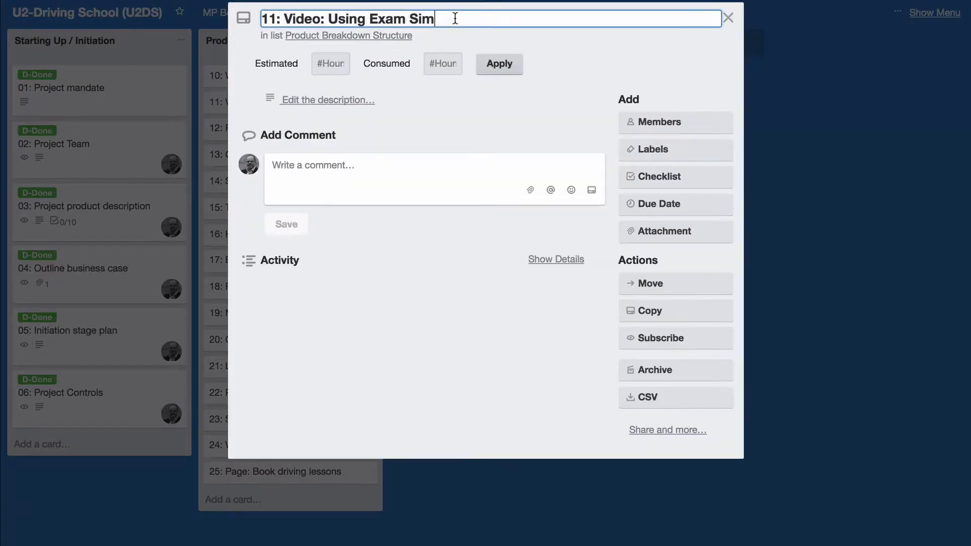
text((M)
click(728, 18)
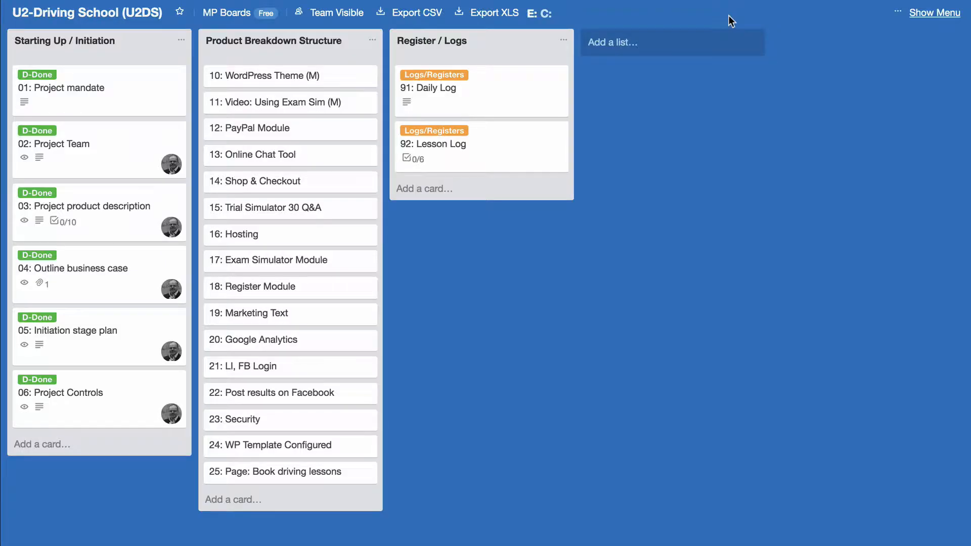
click(302, 132)
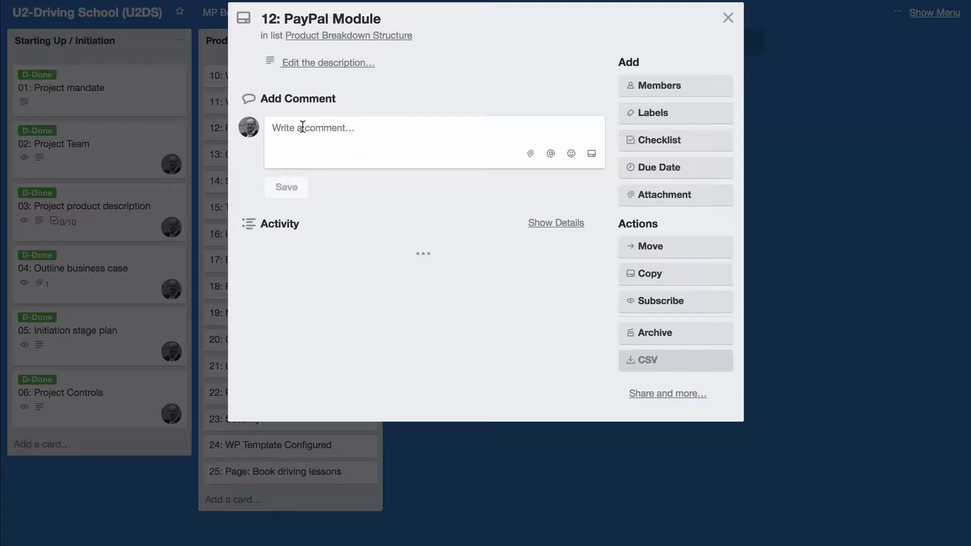
click(427, 12)
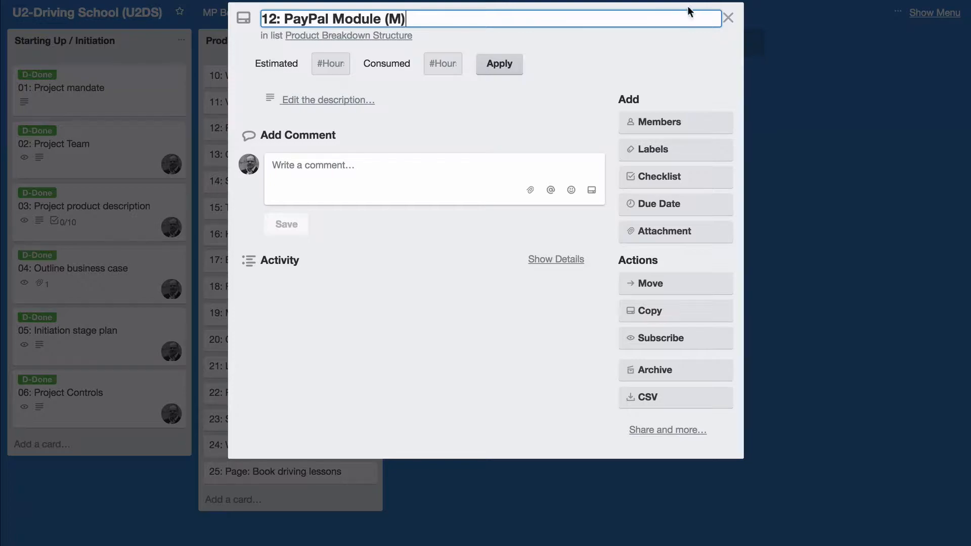
click(729, 17)
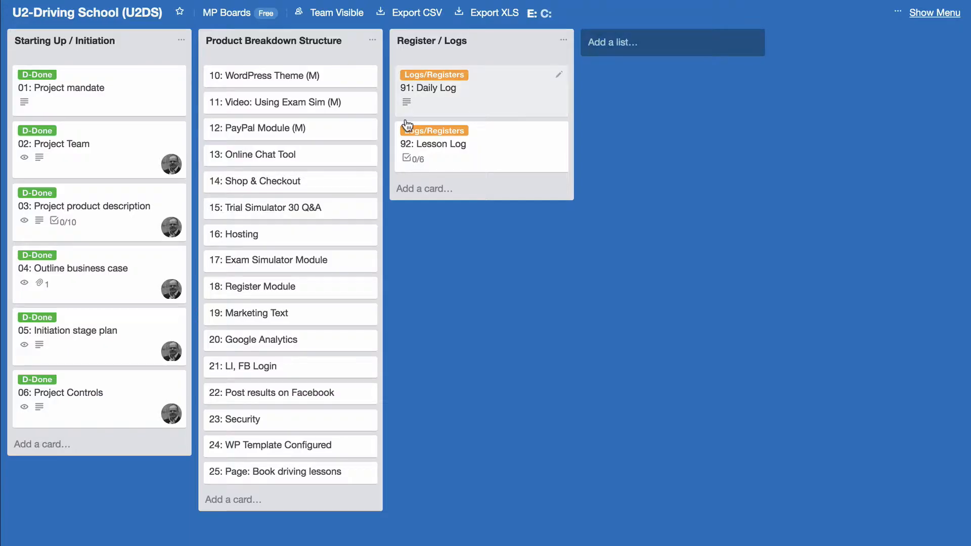
Suffix Online Chat Tool and Trial Simulator 30 Q&A with (S), and Shop & Checkout with (M)
click(323, 155)
click(413, 18)
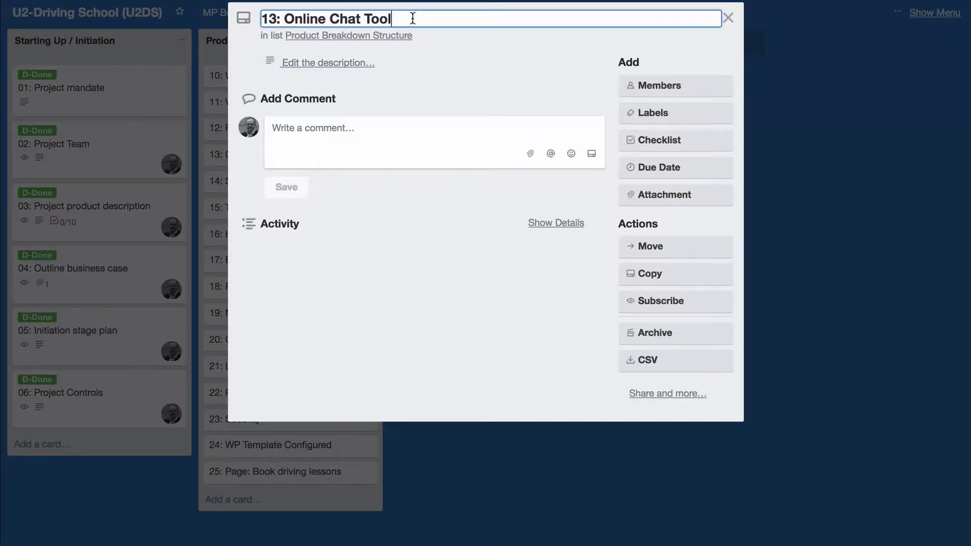
text((S))
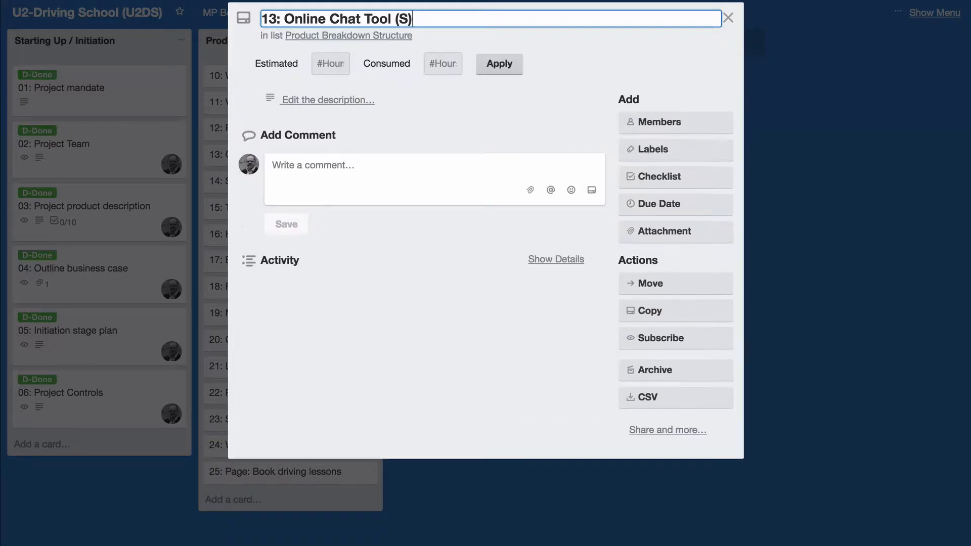
click(729, 20)
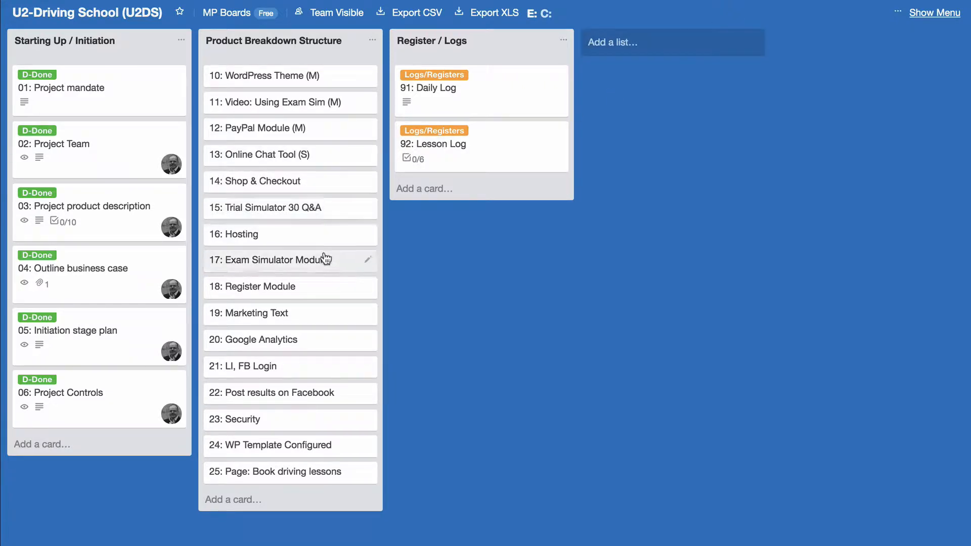
click(328, 183)
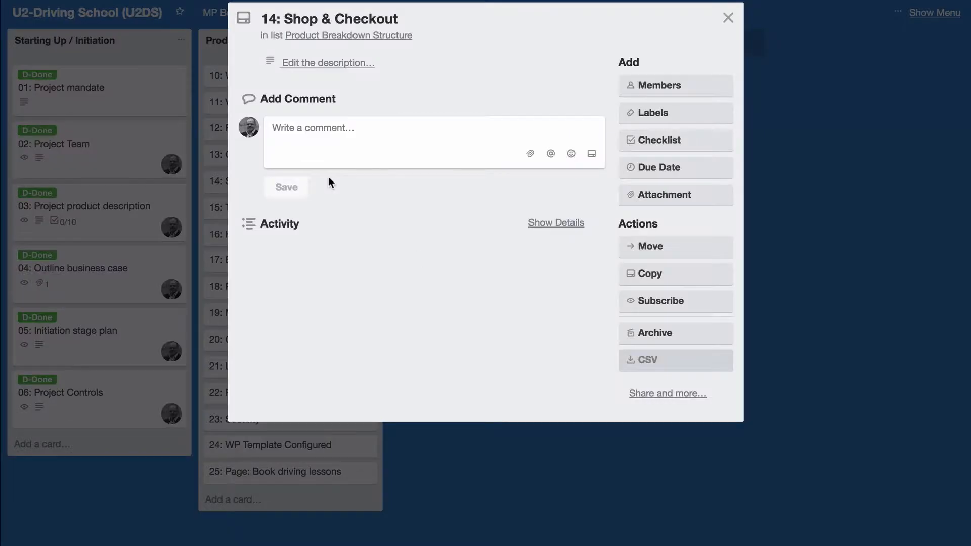
click(450, 17)
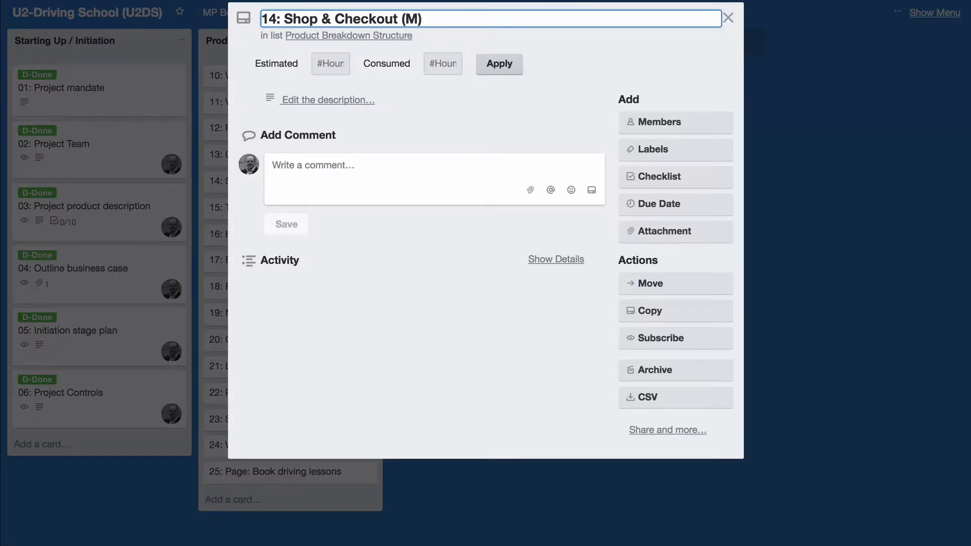
click(729, 19)
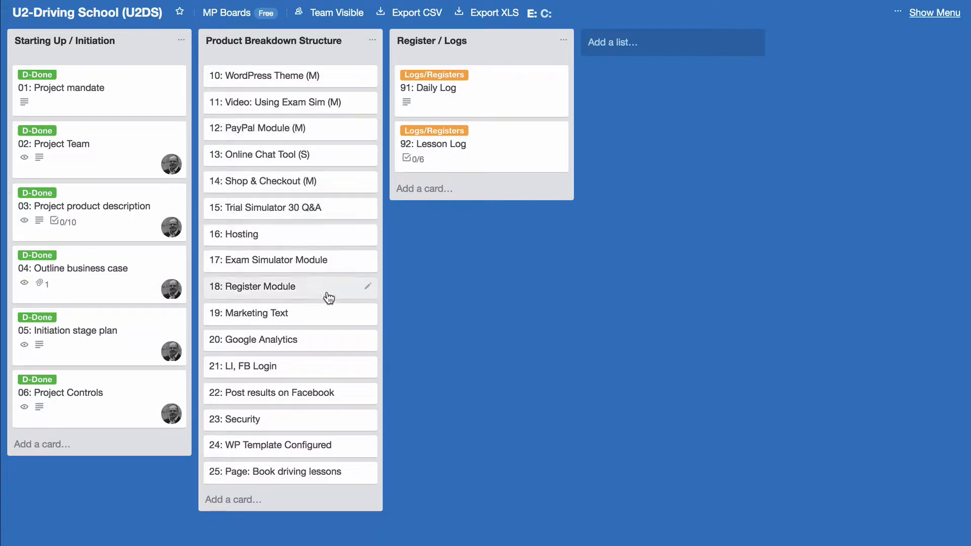
click(317, 209)
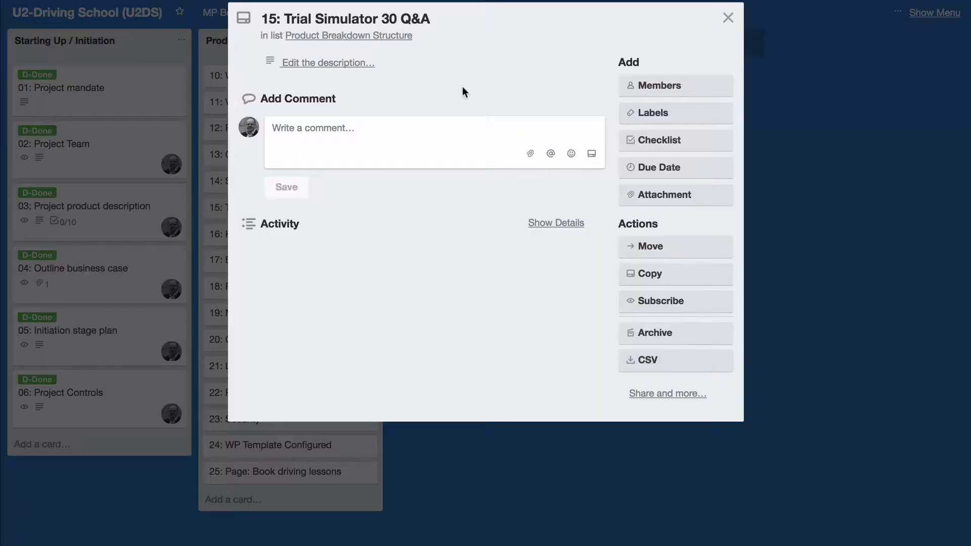
click(451, 19)
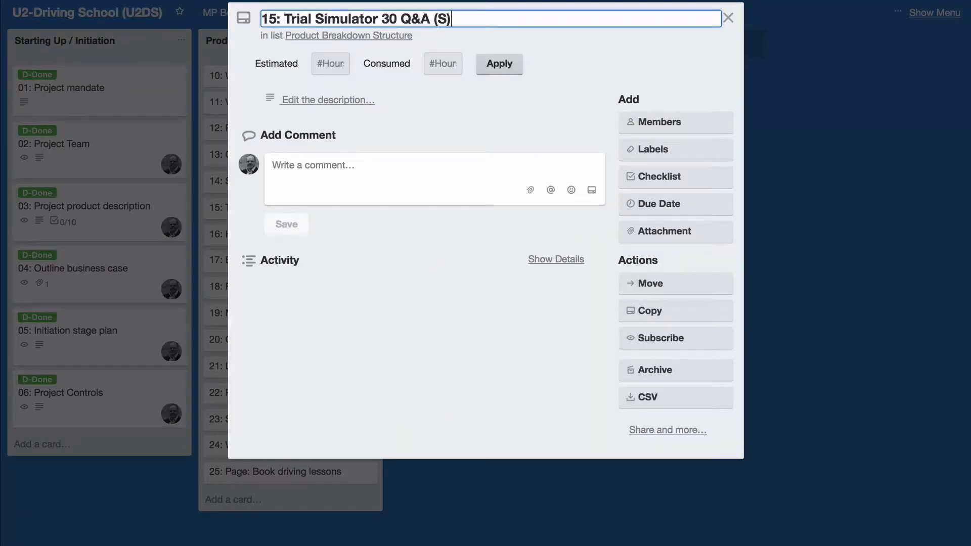
click(728, 18)
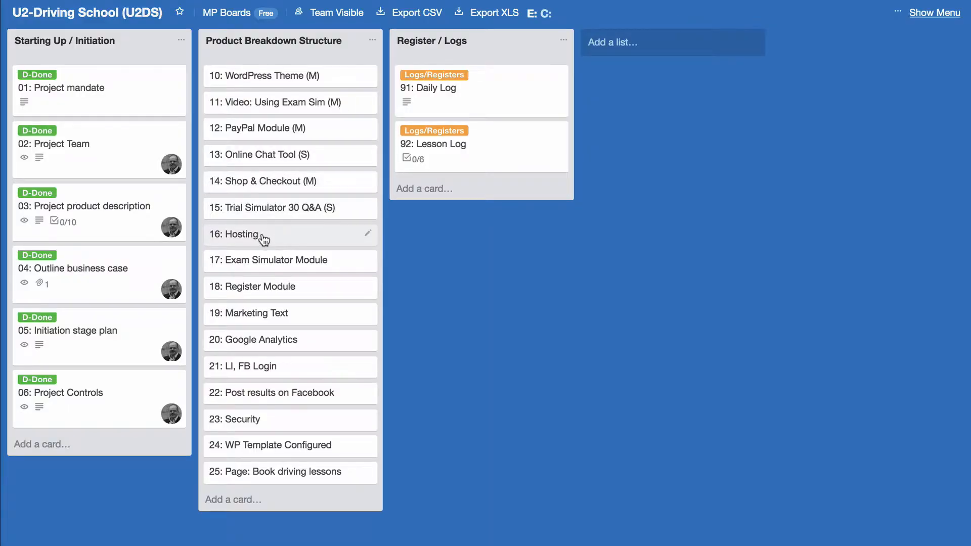
Suffix the Hosting and Exam Simulator Module card titles with (M)
click(324, 233)
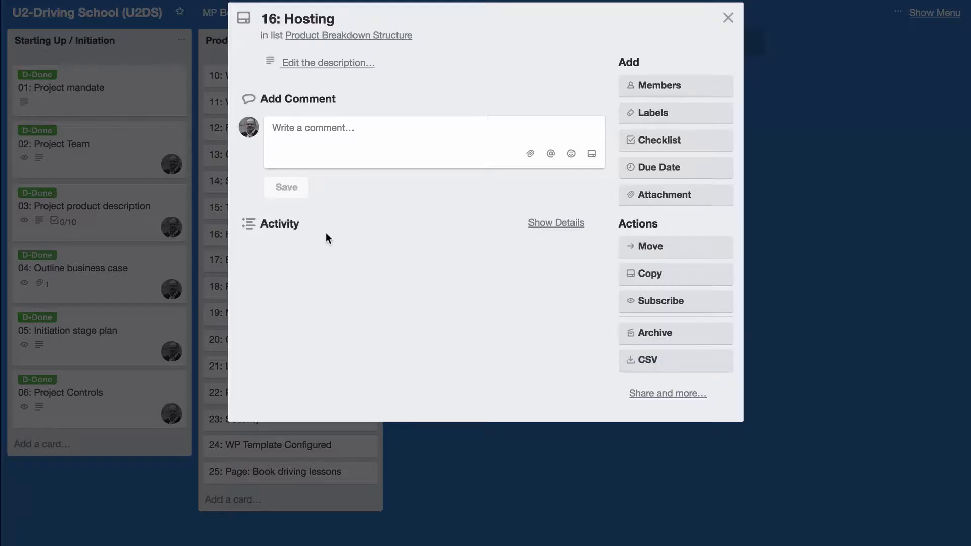
click(386, 17)
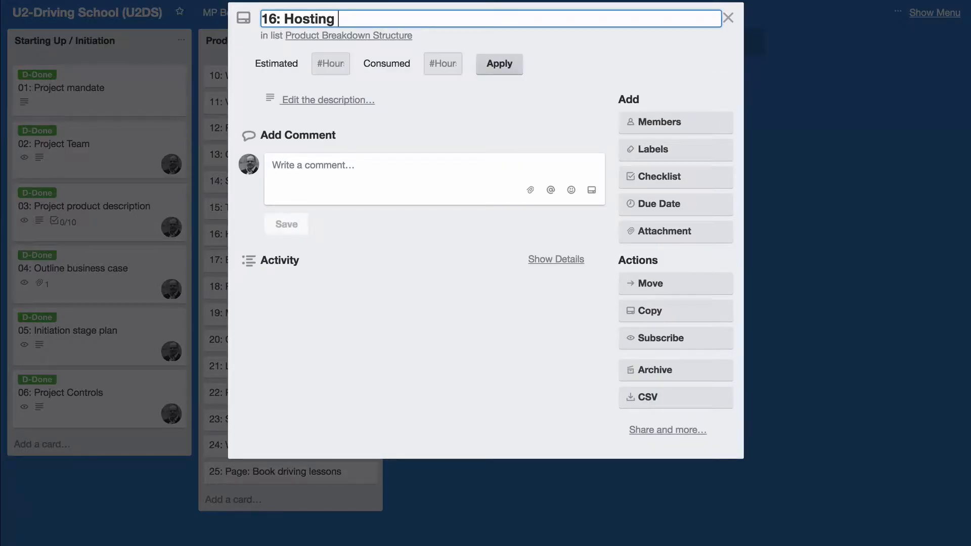
text((M)
click(728, 18)
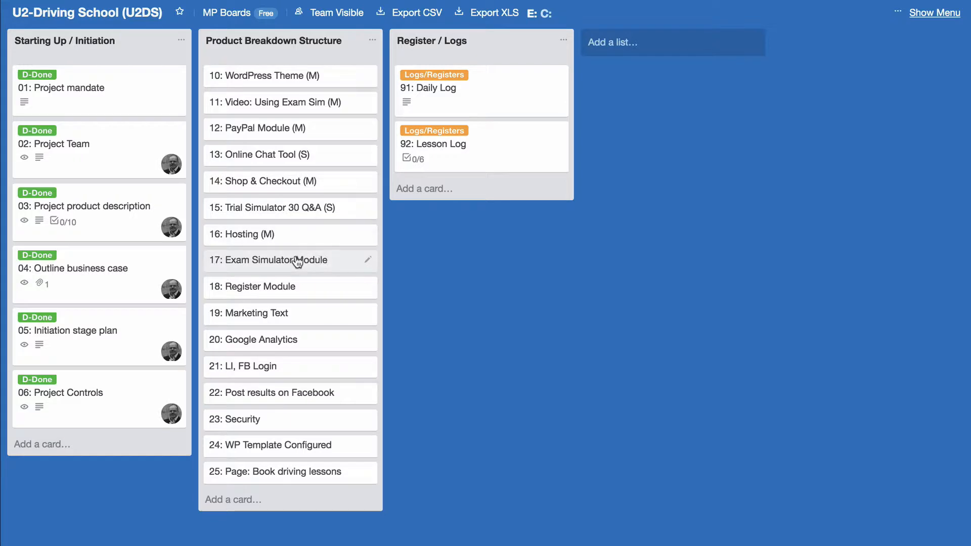
click(332, 262)
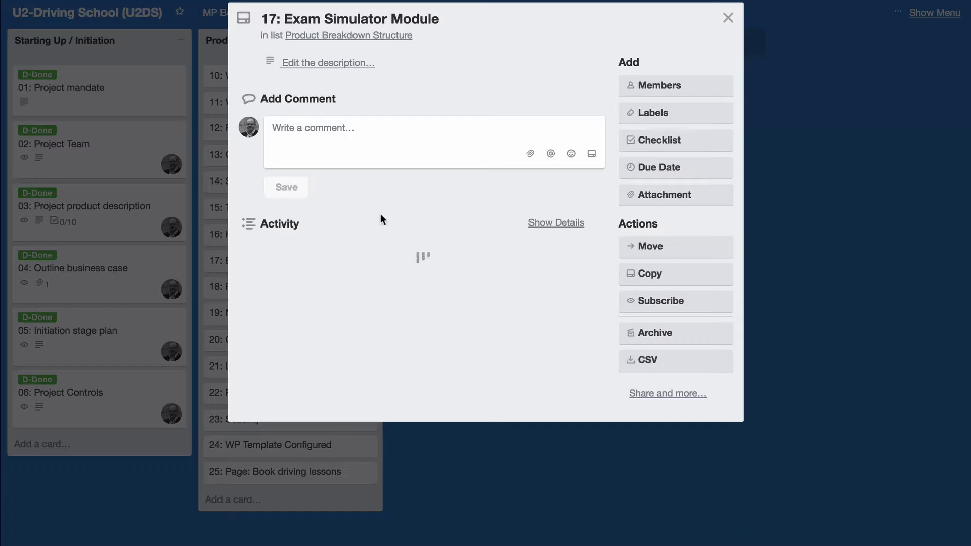
click(459, 19)
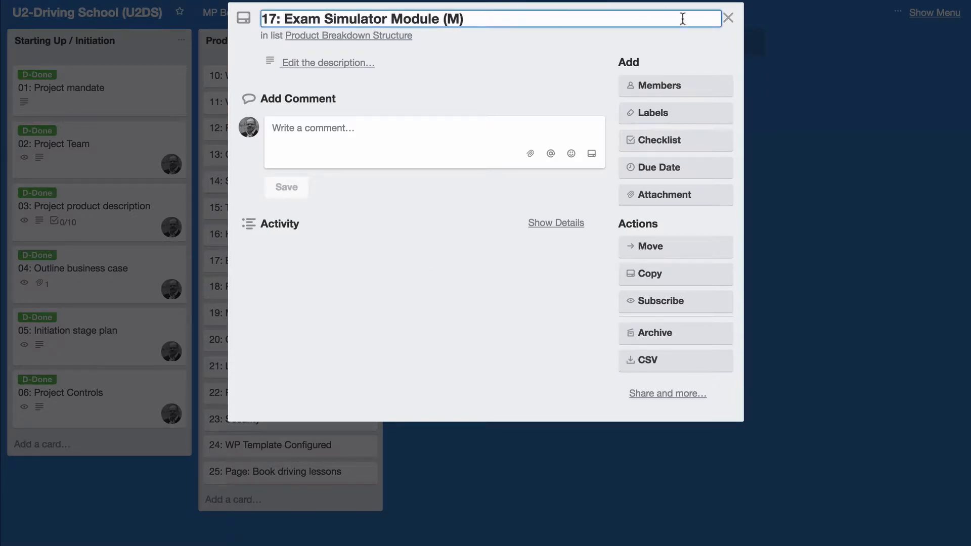
click(728, 18)
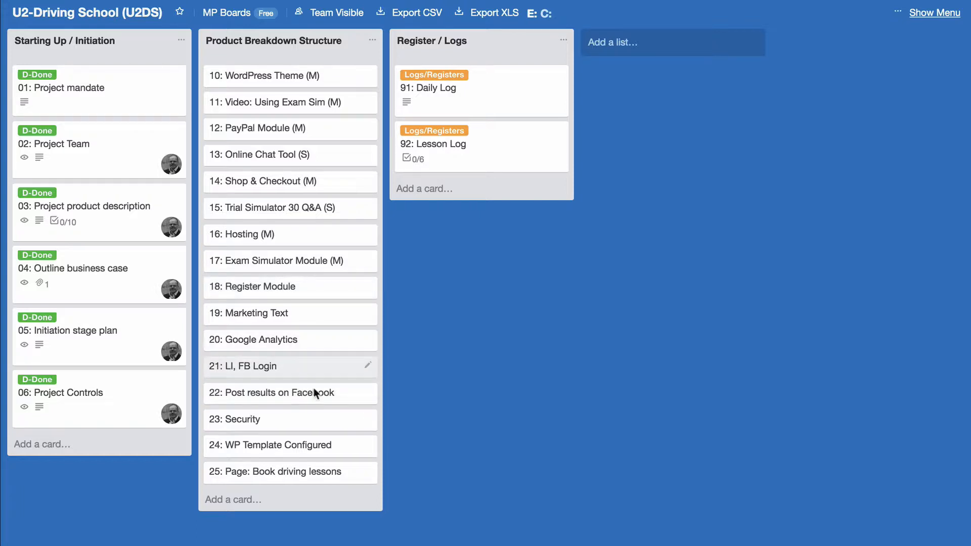
Mark Register Module (S), Marketing Text (M) and Google Analytics (S) in their titles
click(302, 289)
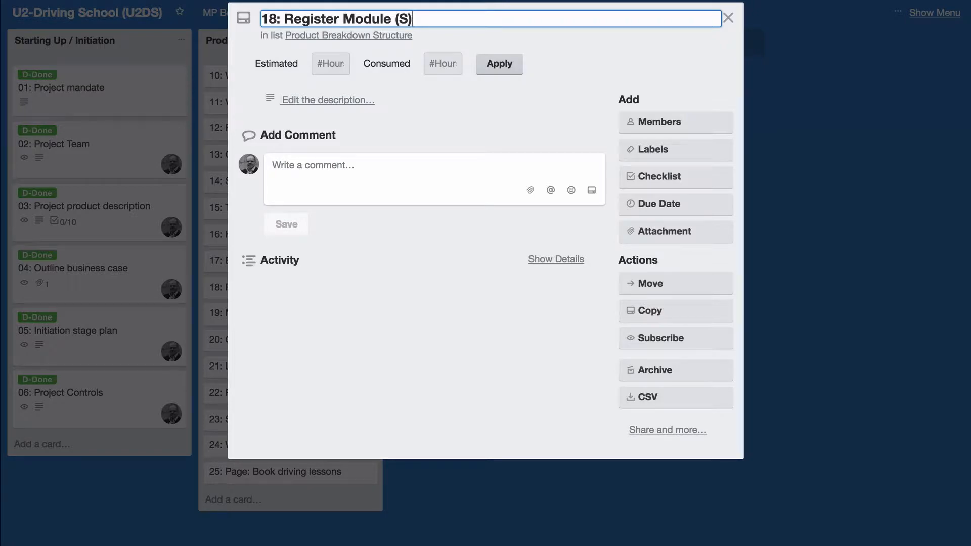
click(729, 17)
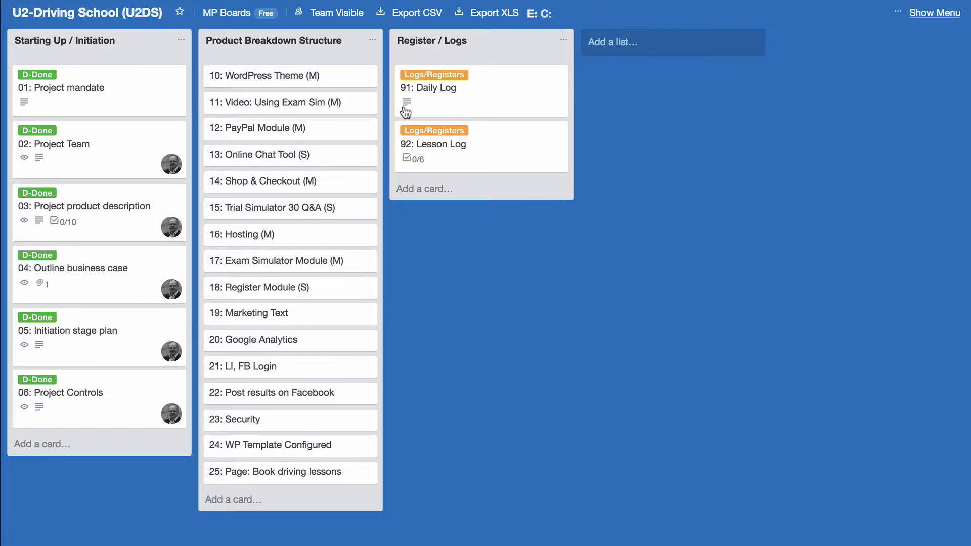
click(319, 316)
click(445, 14)
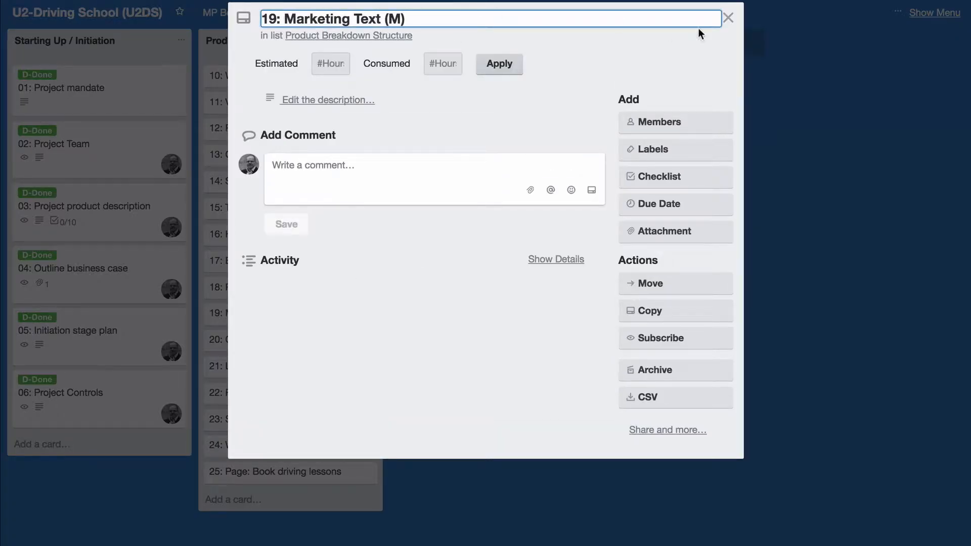
click(729, 17)
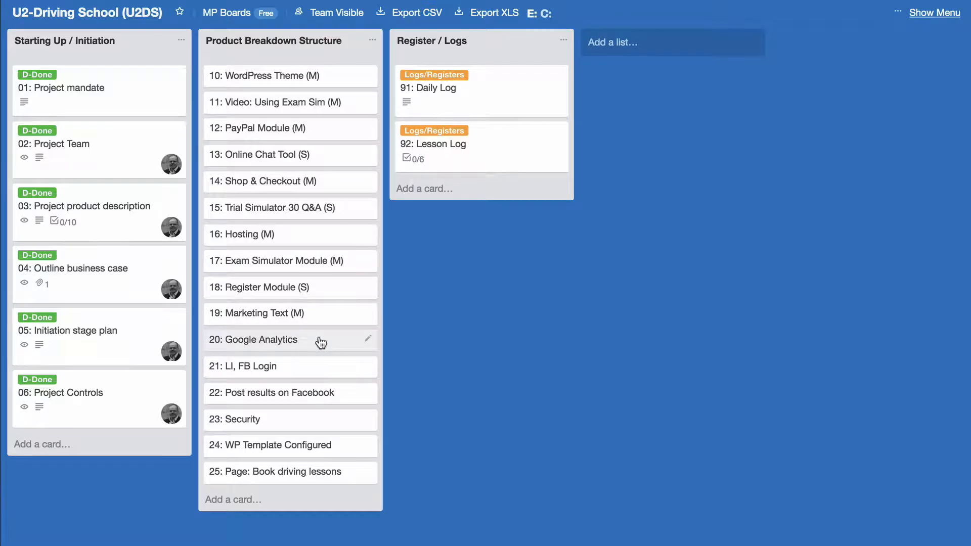
click(321, 343)
click(420, 17)
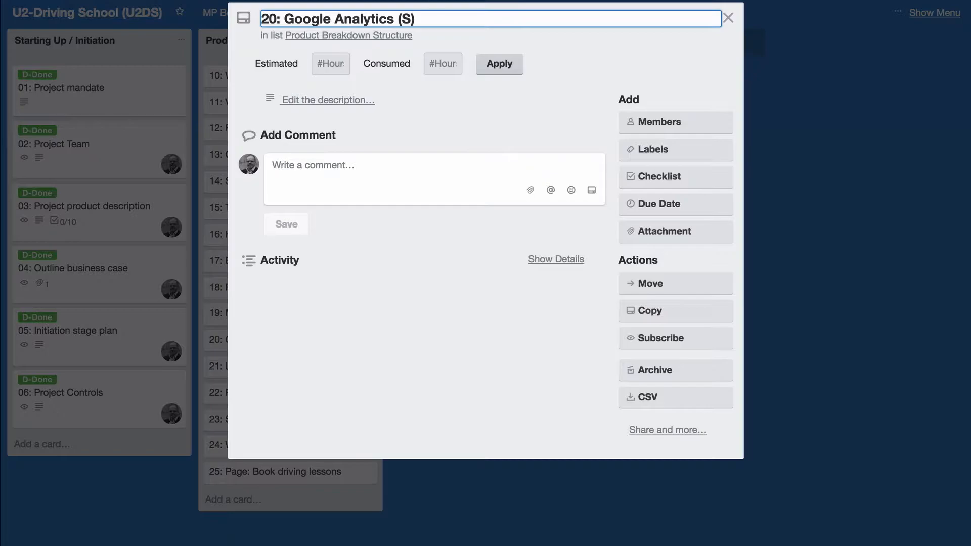
click(728, 18)
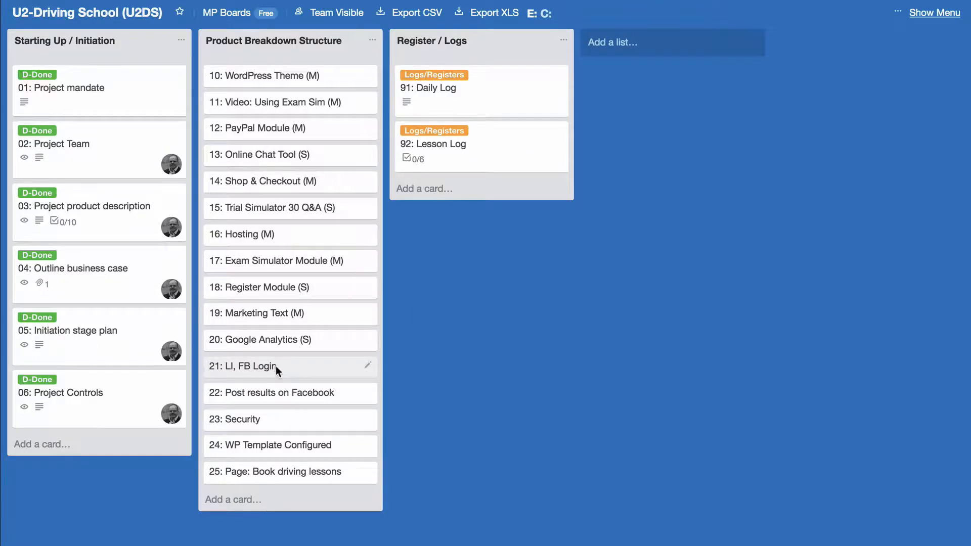
Retitle card 21 from 'LI, FB Login' to 'Facebook Login (M)'
click(275, 366)
drag(304, 19, 285, 19)
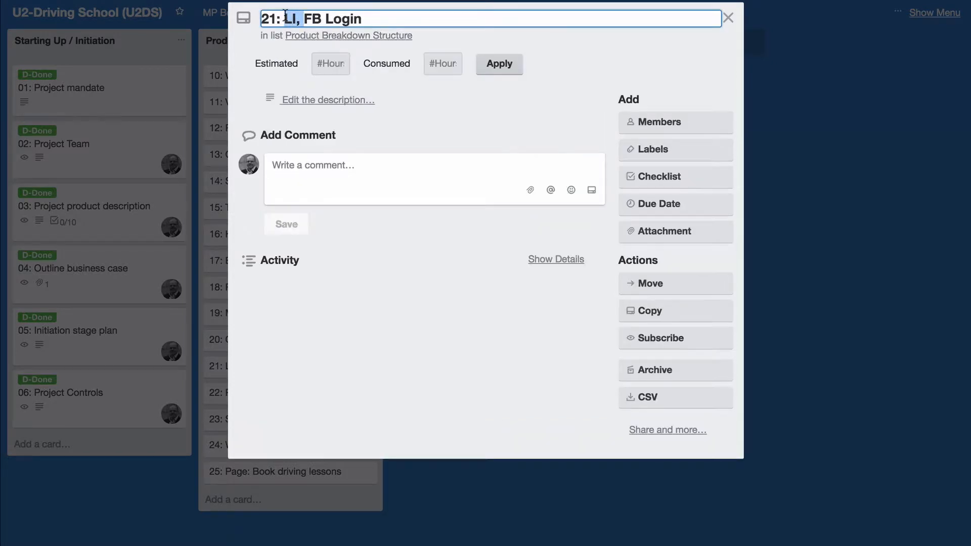
key(BackSpace)
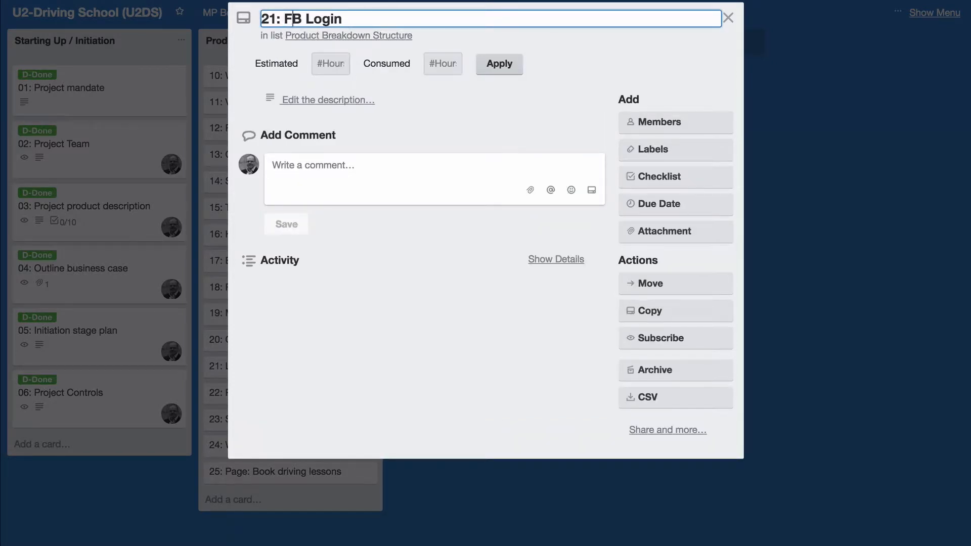
text(ace)
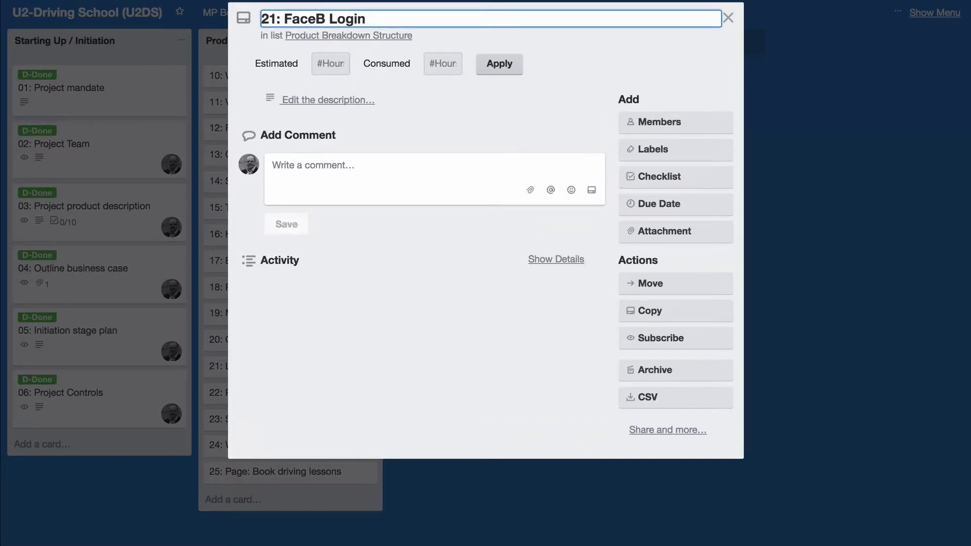
text(book)
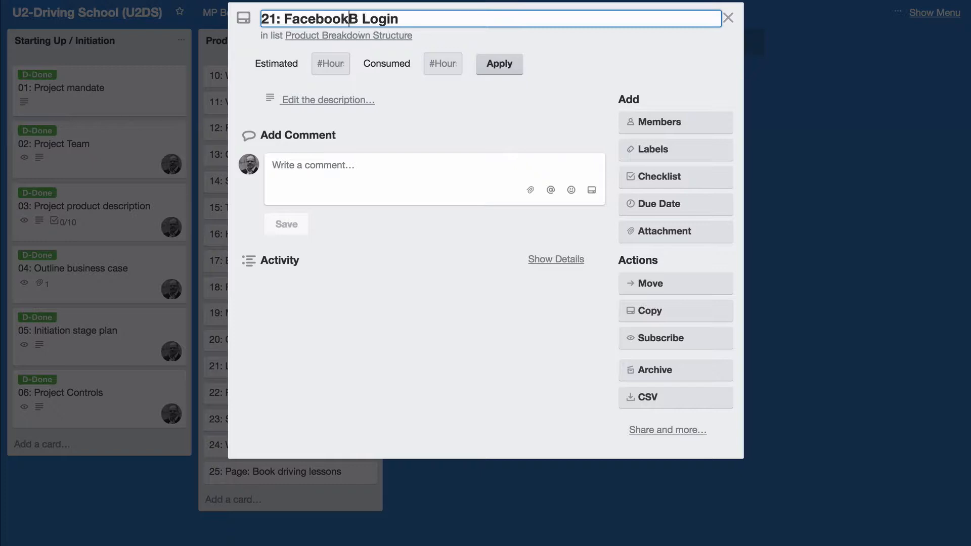
key(Delete)
text(M)
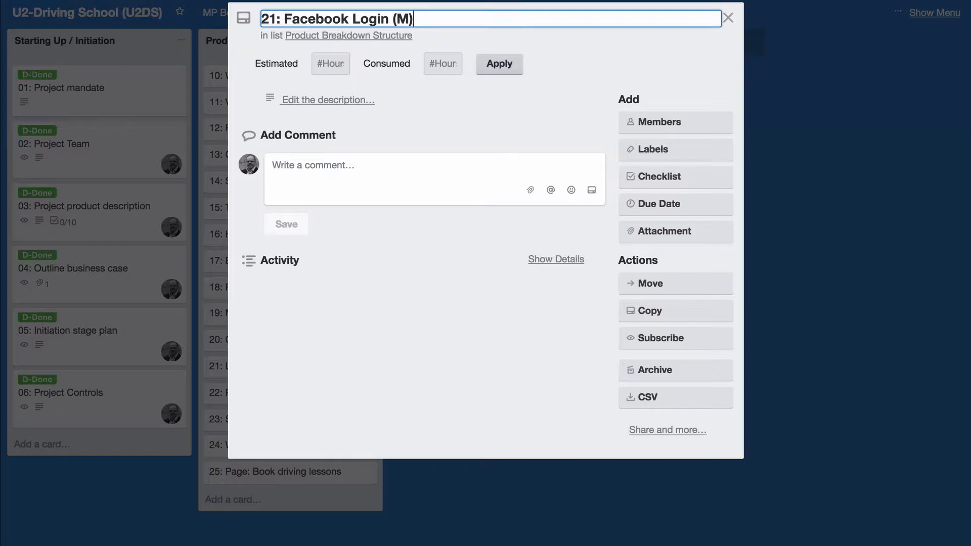
click(728, 19)
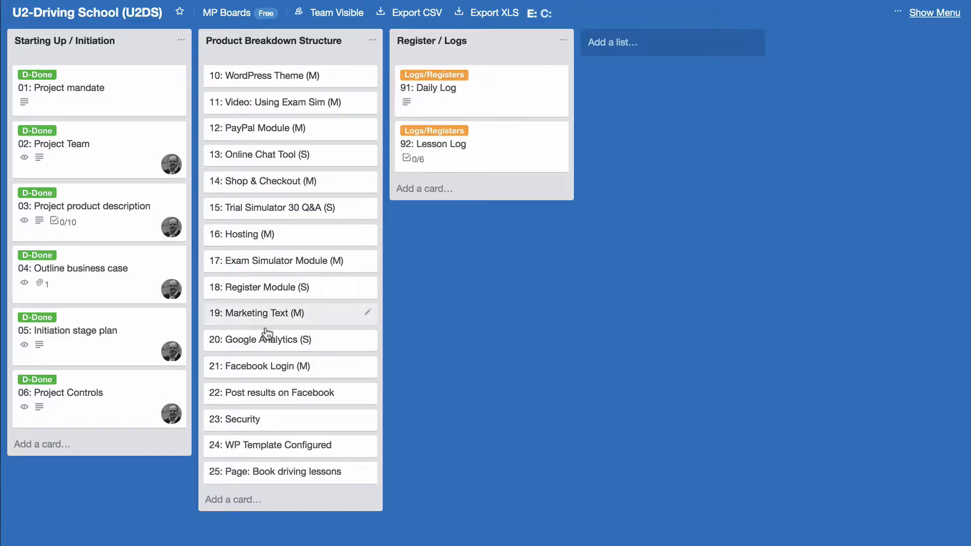
Fix the mistyped '9M)' endings on card 22 and the Security card to '(M)'
click(314, 395)
click(471, 20)
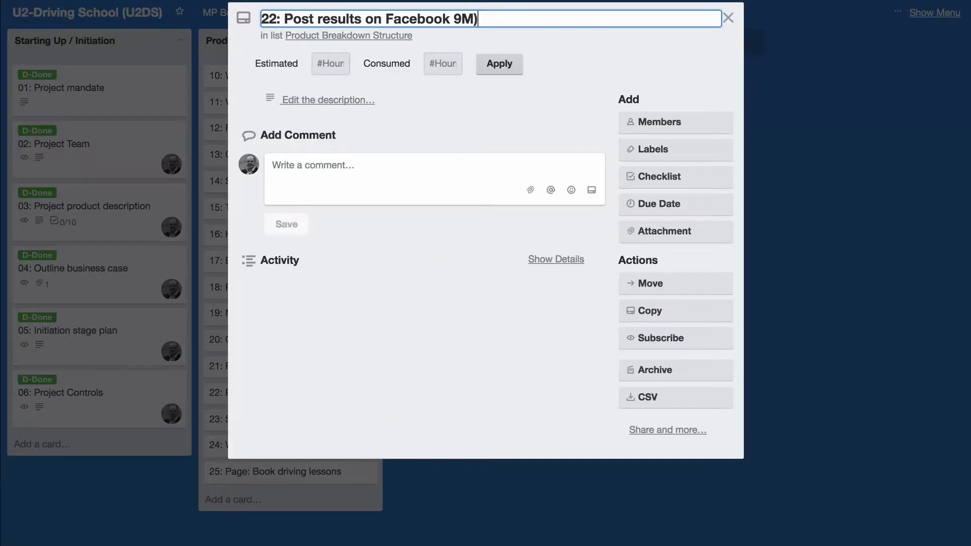
key(BackSpace)
key(BackSpace)
key(BackSpace)
text((M)
click(729, 18)
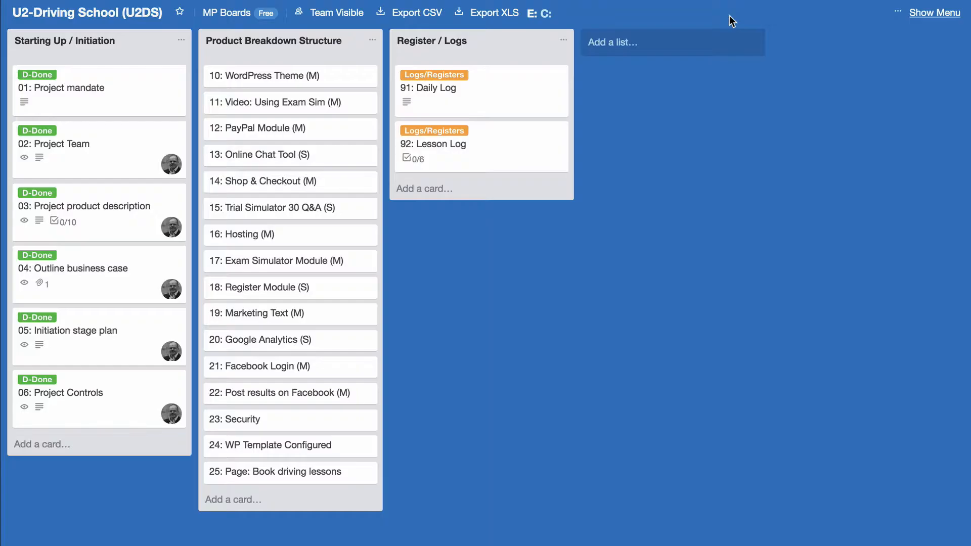
click(277, 421)
click(393, 20)
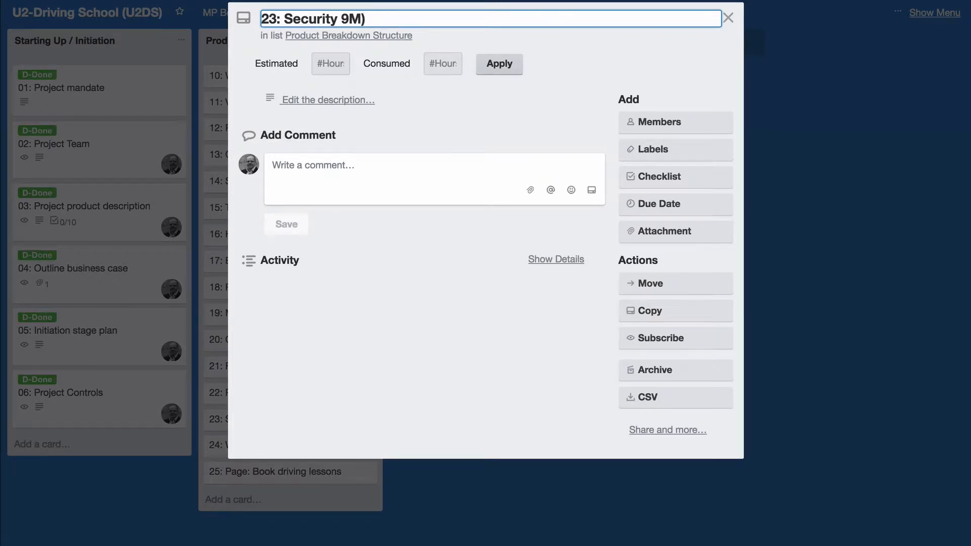
key(BackSpace)
key(BackSpace)
key(BackSpace)
text((M))
click(729, 18)
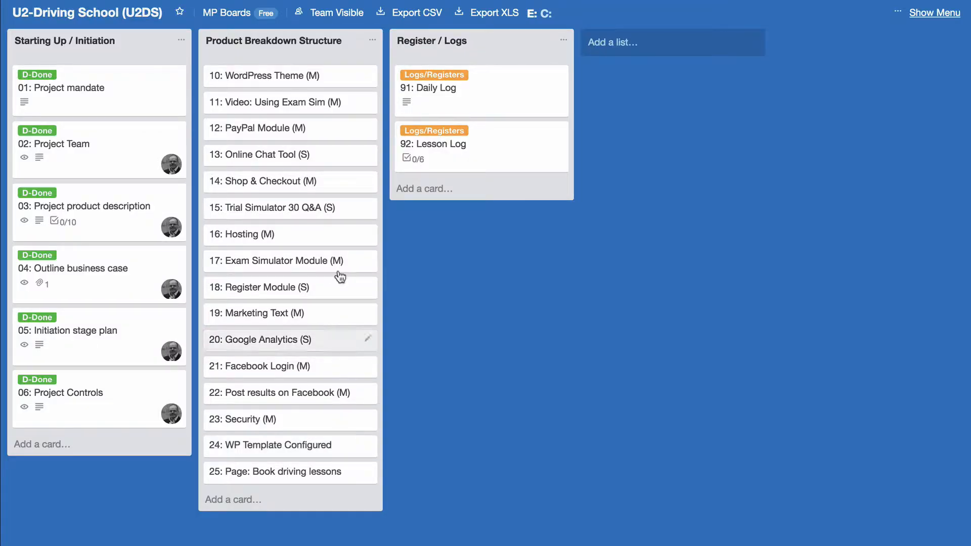
Correct the title endings of cards 24 and 25 so both end in '(M)'
click(319, 459)
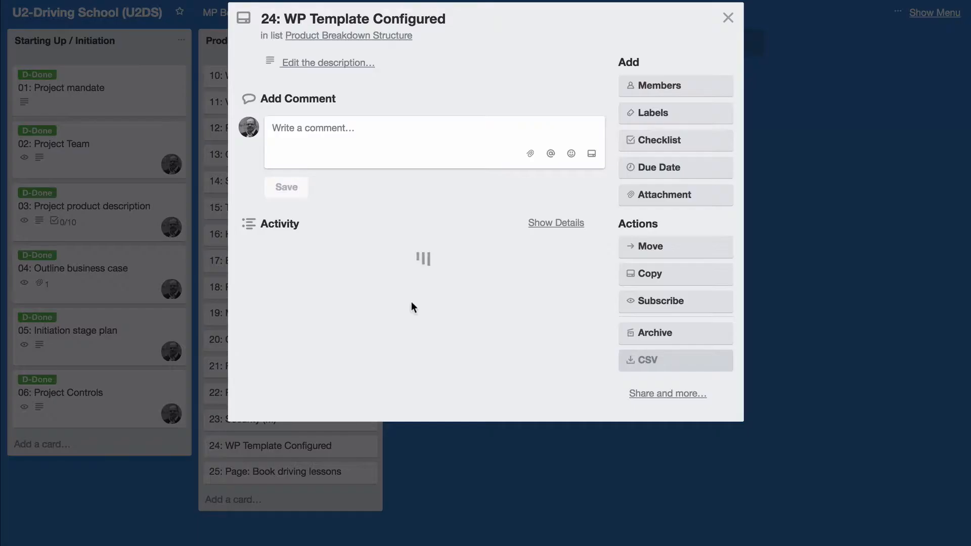
click(456, 12)
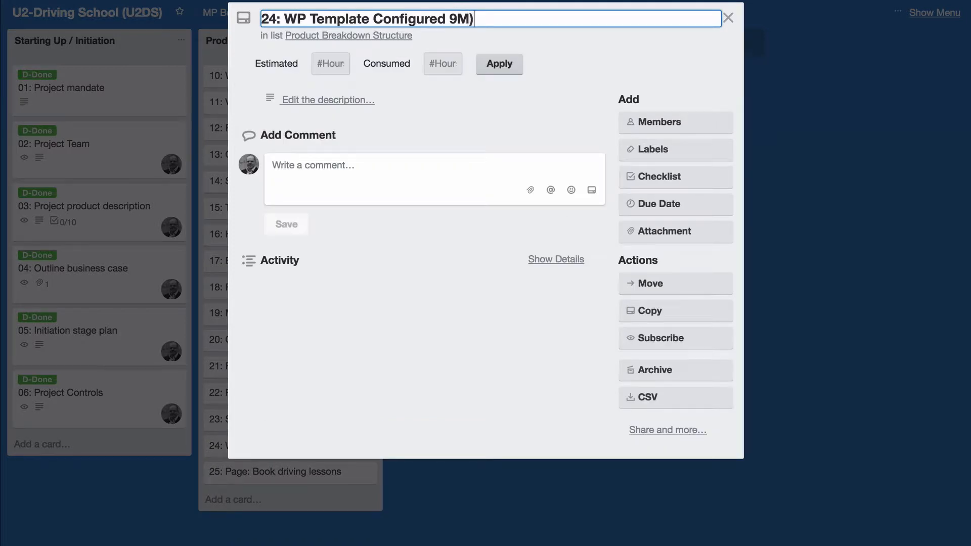
key(Delete)
key(Delete)
click(728, 18)
click(307, 472)
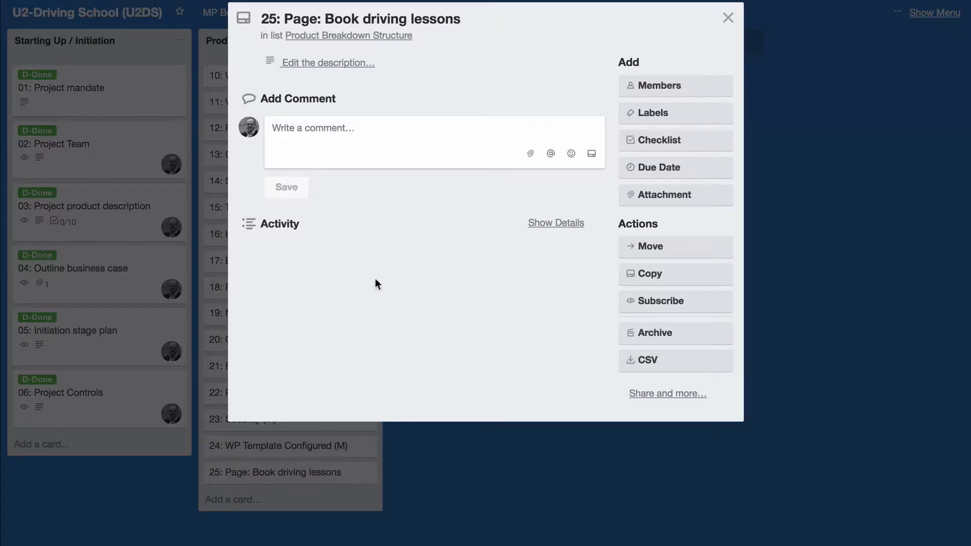
click(463, 20)
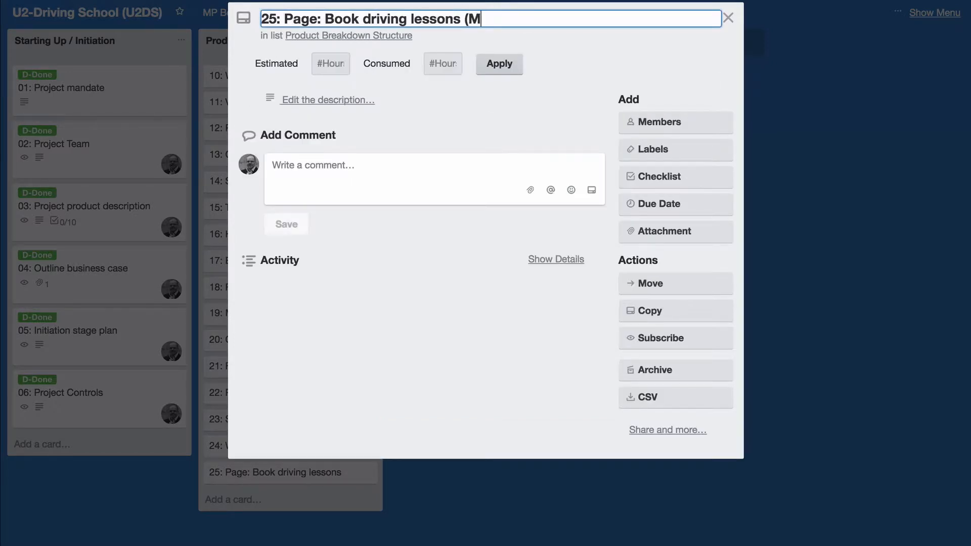
click(728, 18)
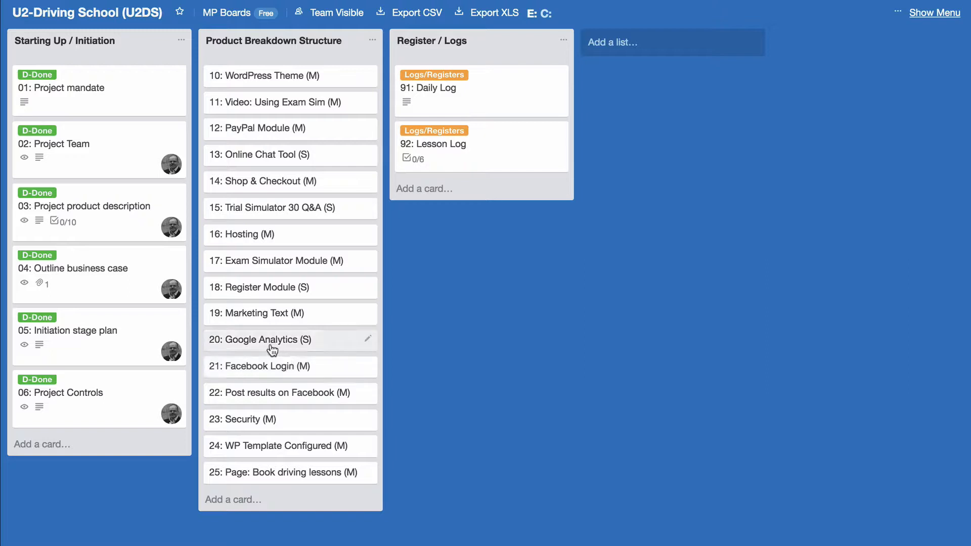
Drag Google Analytics, Online Chat Tool, Trial Simulator and Register Module below all the (M) cards
drag(293, 343, 283, 480)
drag(283, 157, 295, 481)
drag(302, 182, 296, 478)
drag(304, 234, 298, 471)
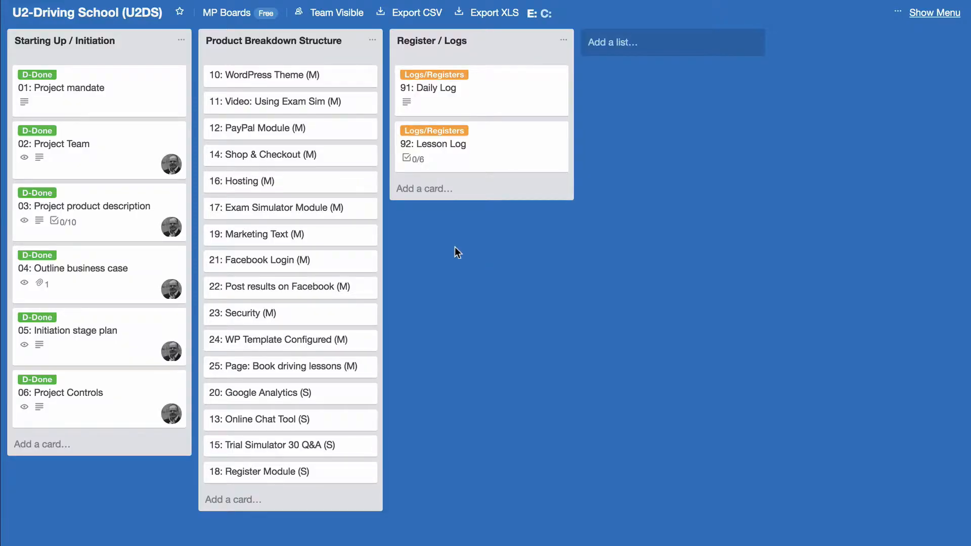
Paste and save a WordPress Theme description with its title, purpose and composition list
click(295, 81)
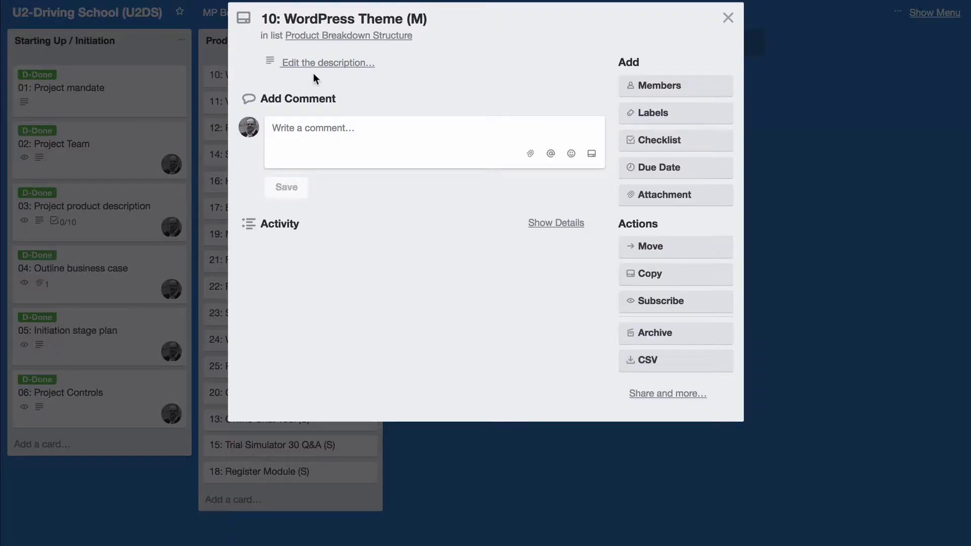
click(341, 70)
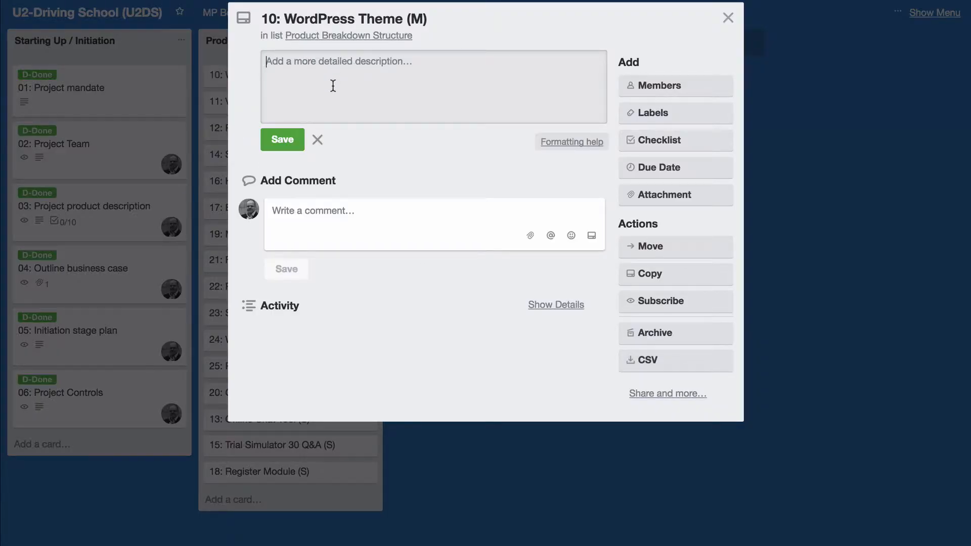
text(**Title:** Wordpress Theme **Purpose** The purpose of the WordPress theme is to provide the look and feel, and some of the features for the Website.  **Composition** - Modern Layout - SEO Support - Responsive Layout - Custom Background - WordPress Compatibility:	4.2.x-4.3.x)
click(287, 212)
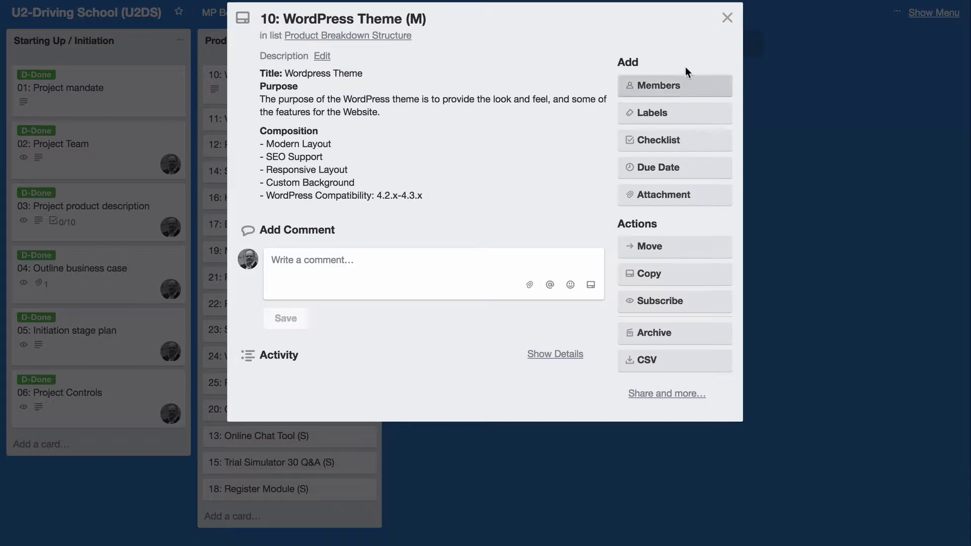
click(728, 19)
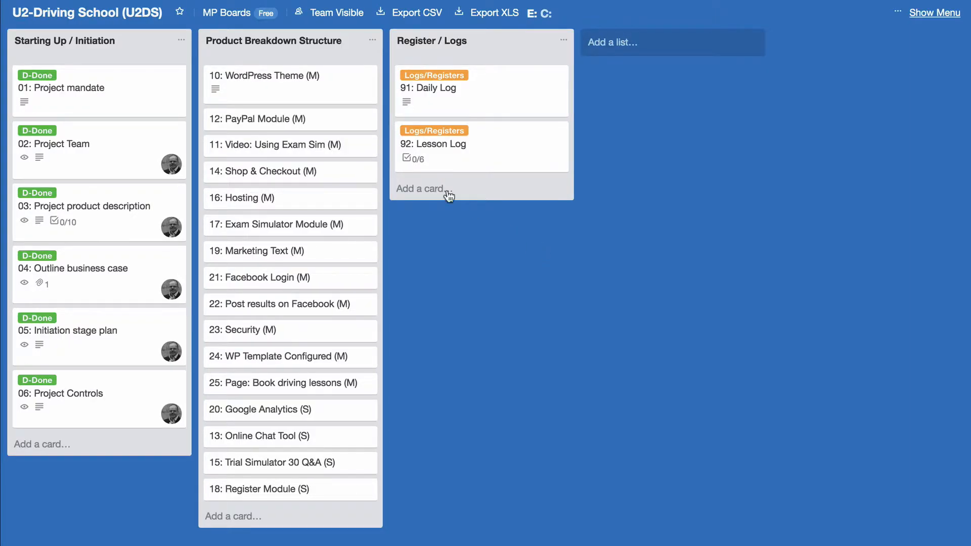
Paste and save a PayPal Module description covering paying for driving lessons and its composition
click(282, 121)
click(323, 61)
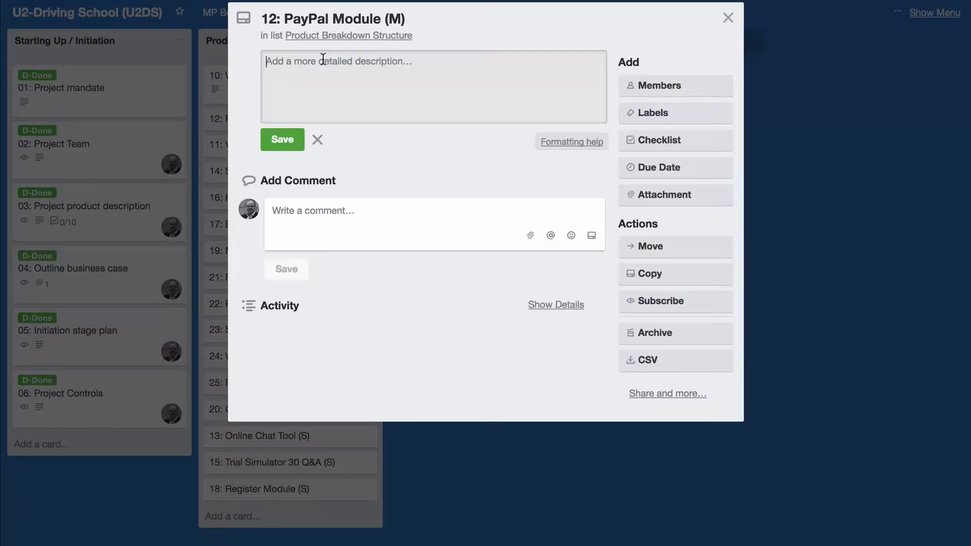
text(**Title**: PayPal Module  **Purpose** The PayPal module provides the facility for users to pay for driving lessons using PayPal.  **Composition** - PayPal module for WordPress - Configured PayPal module - Register account with PayPal (PM))
click(283, 196)
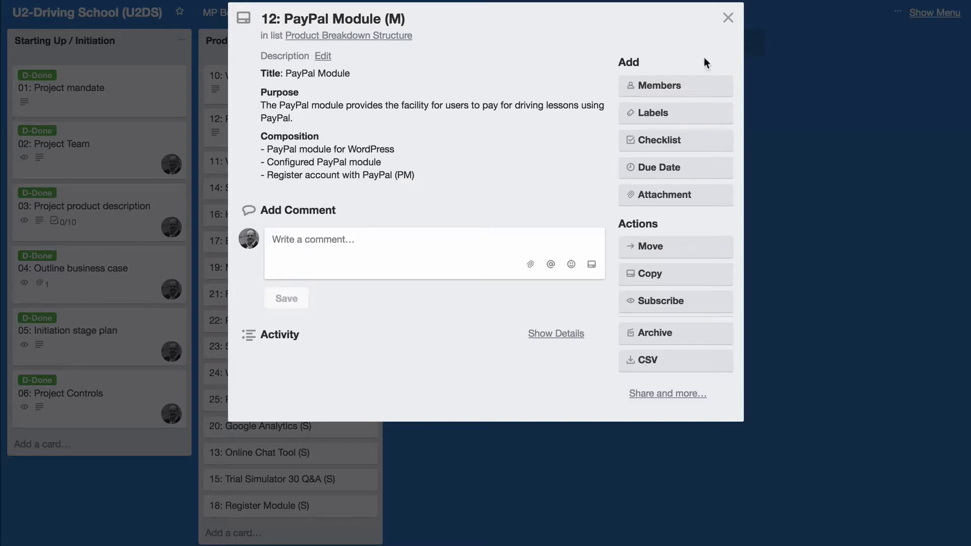
click(728, 19)
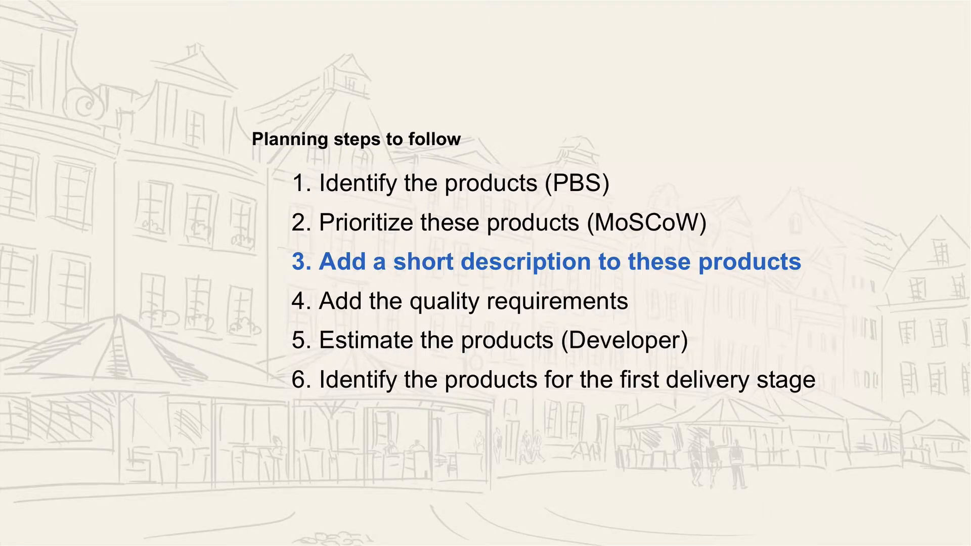
Advance the slideshow highlight to step 4, Add the quality requirements
key(Right)
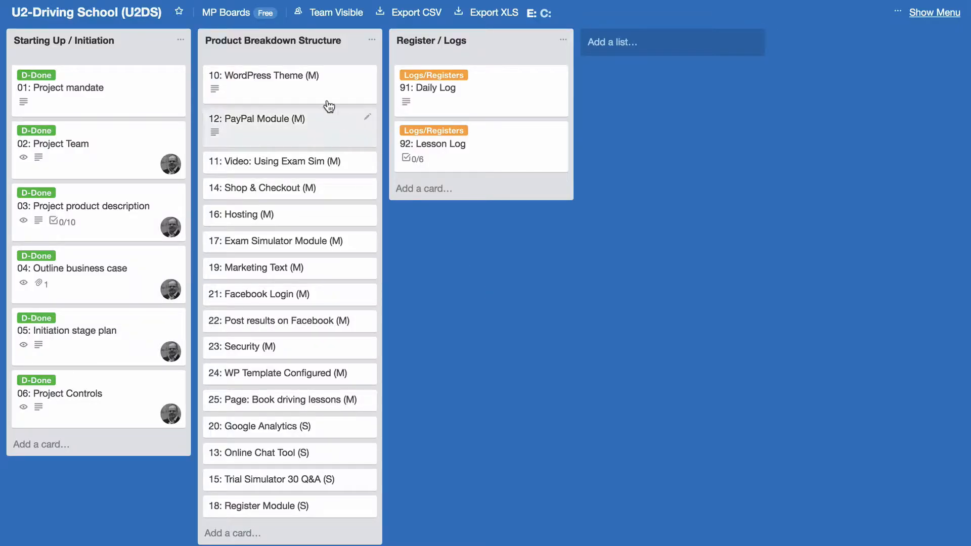
Create a 'Quality Criteria' checklist on the WordPress Theme card and paste in the criteria
click(275, 81)
click(620, 144)
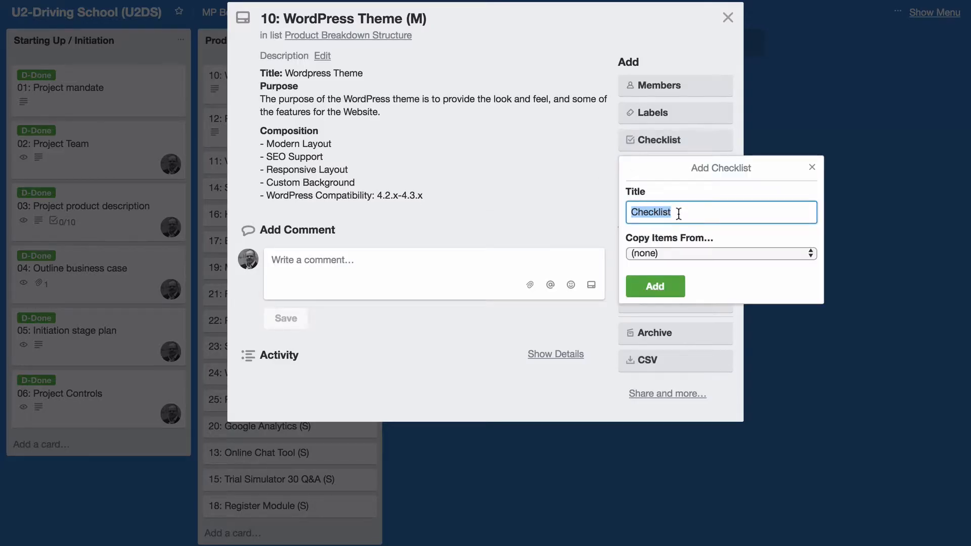
text(Quality Criteria)
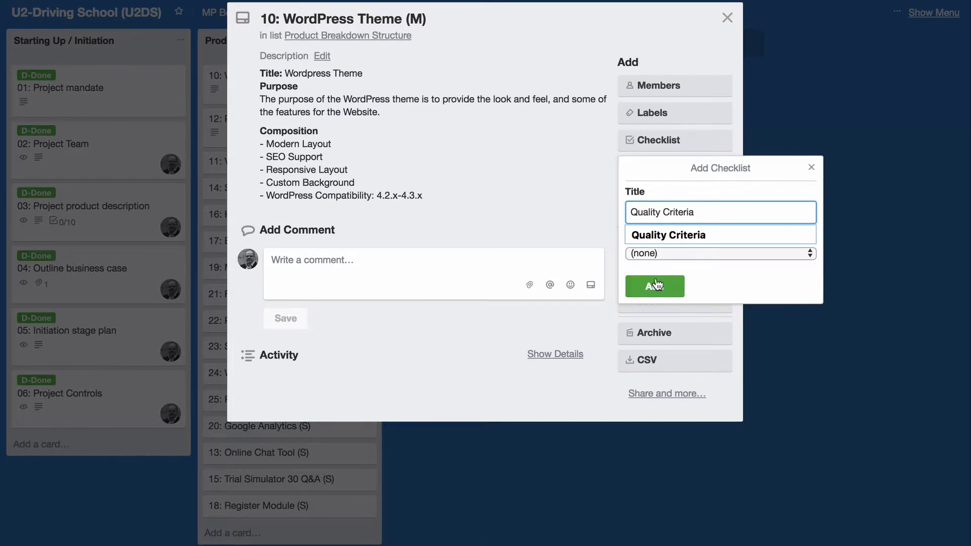
click(656, 284)
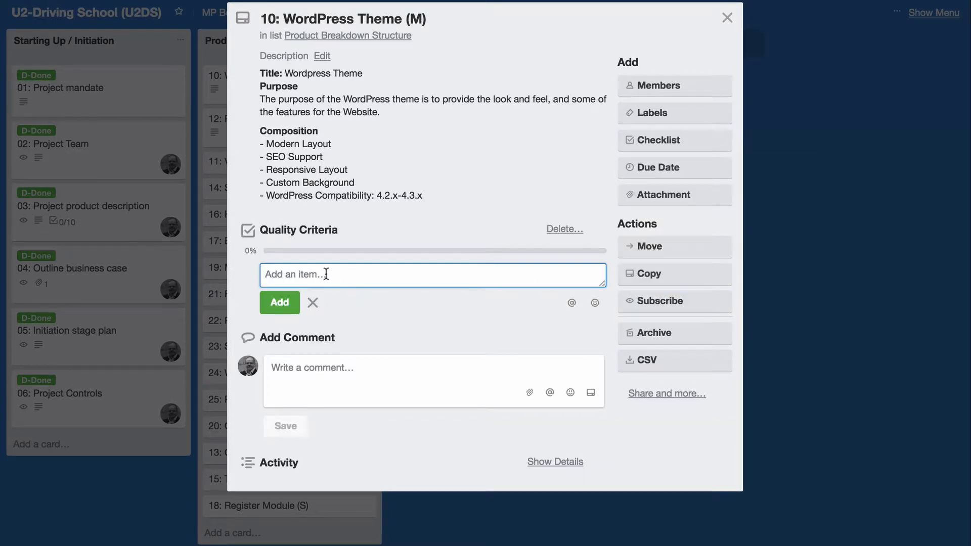
text(Offer good flexibility and customisation (use reviews))
click(286, 302)
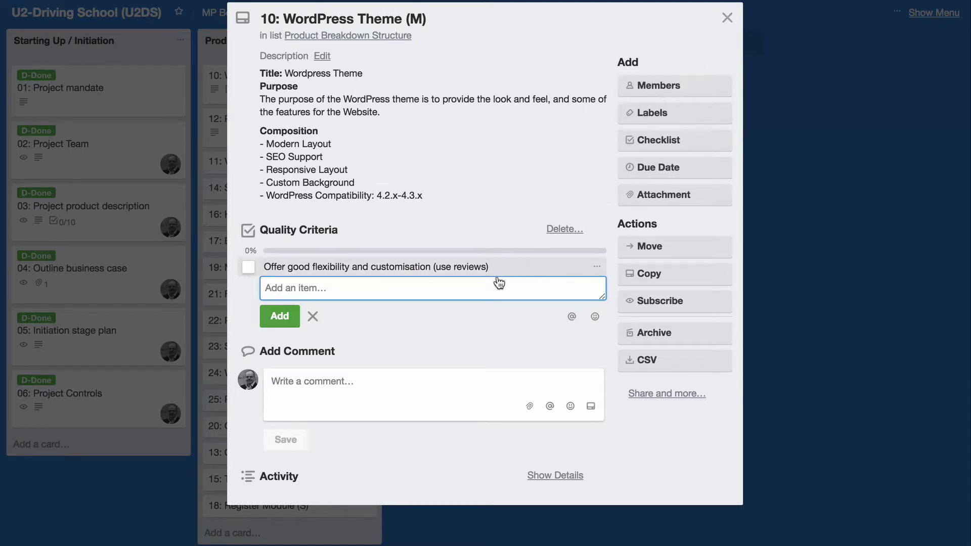
click(727, 17)
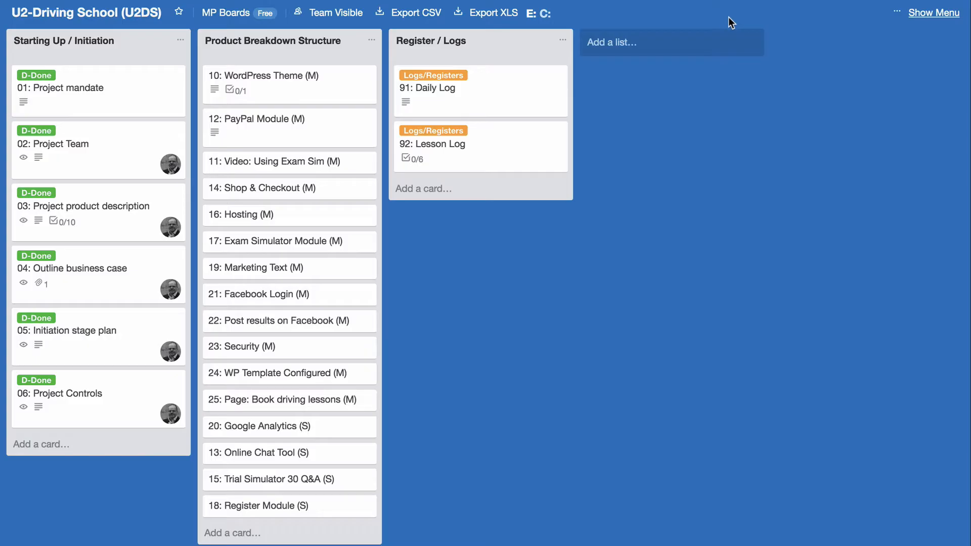
click(305, 78)
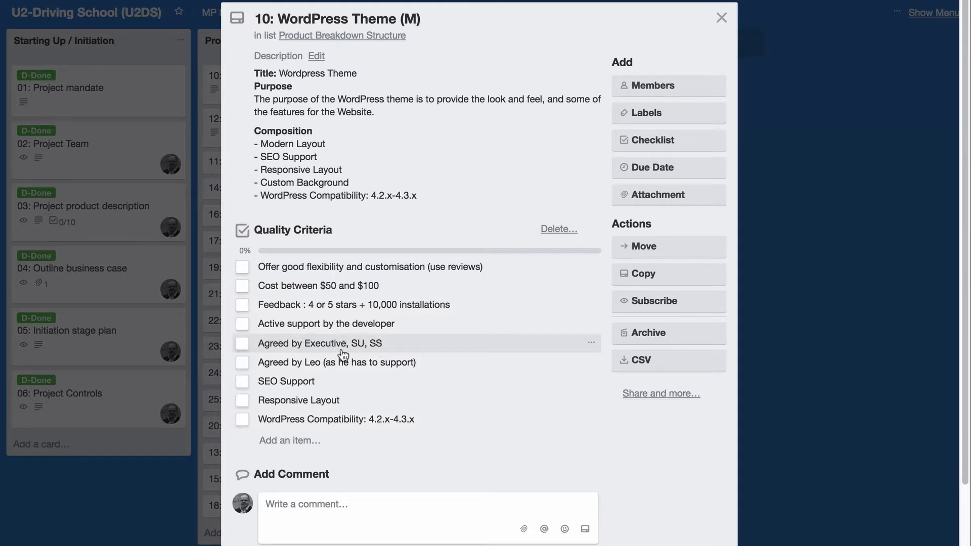
Replace the approver name so the criterion reads 'Agreed by Developer (as he has to support)'
click(315, 361)
click(323, 362)
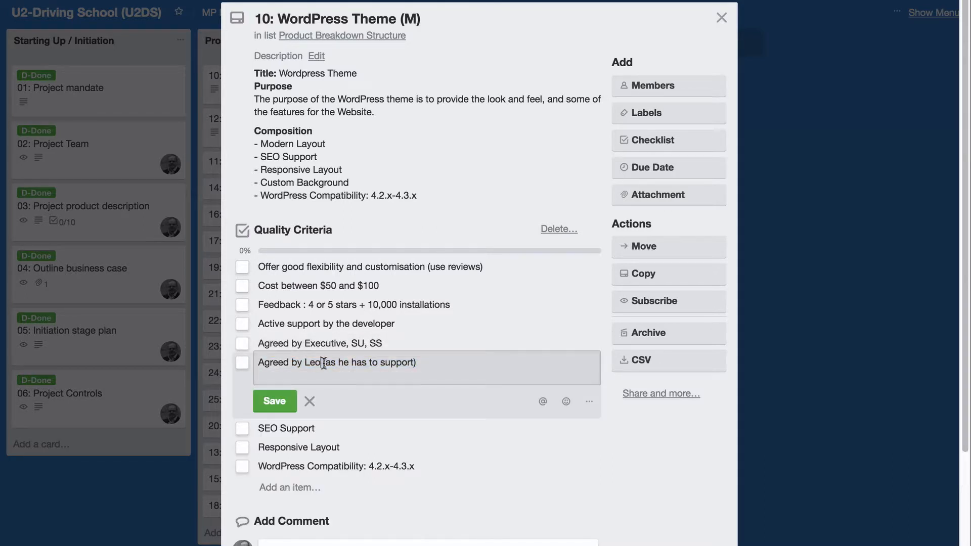
key(BackSpace)
key(BackSpace)
key(BackSpace)
key(BackSpace)
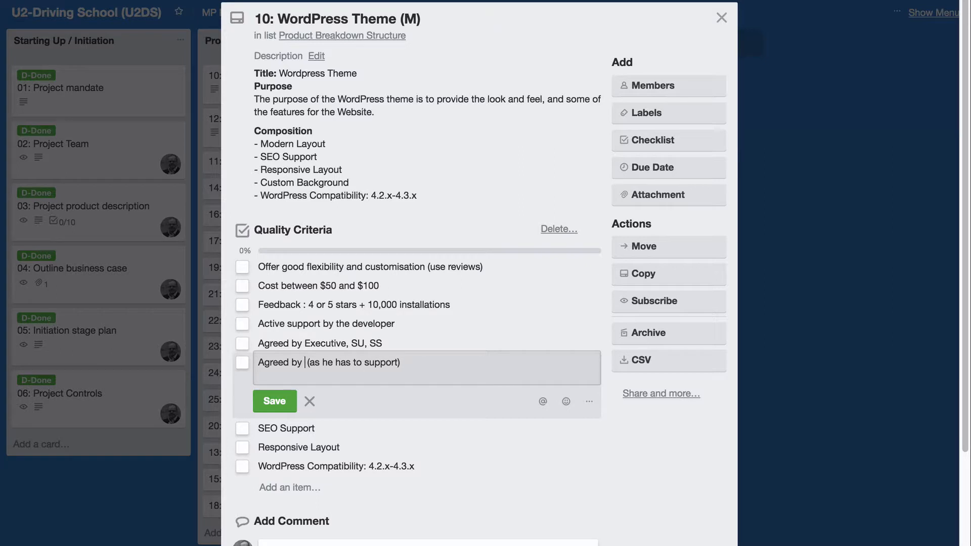
text(Develop)
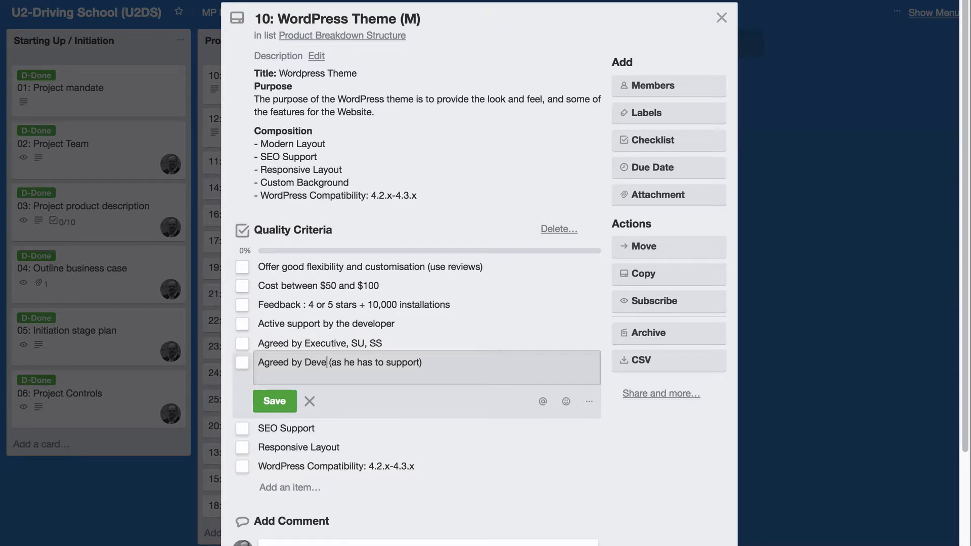
text(er)
click(276, 402)
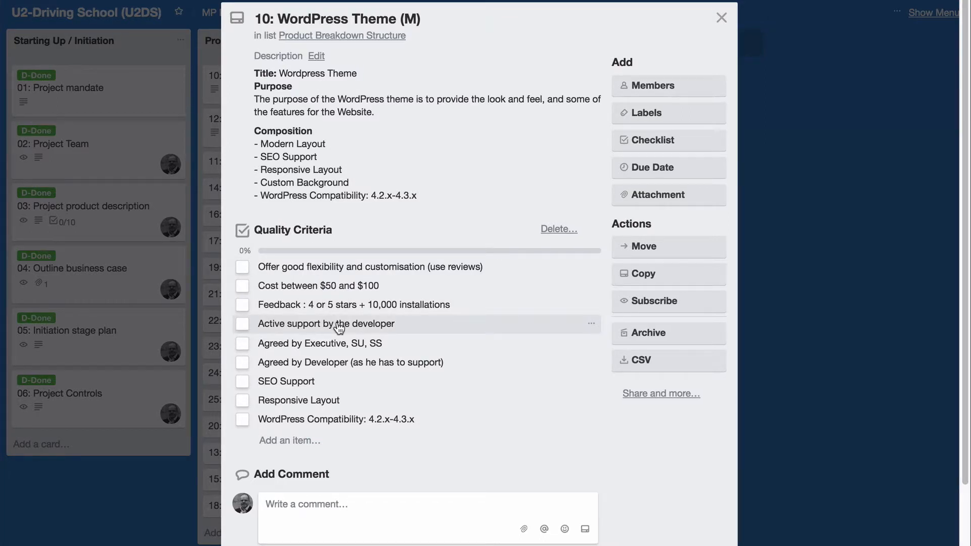
Close the WordPress Theme card, review the PayPal Module card's quality criteria, and close it
click(722, 20)
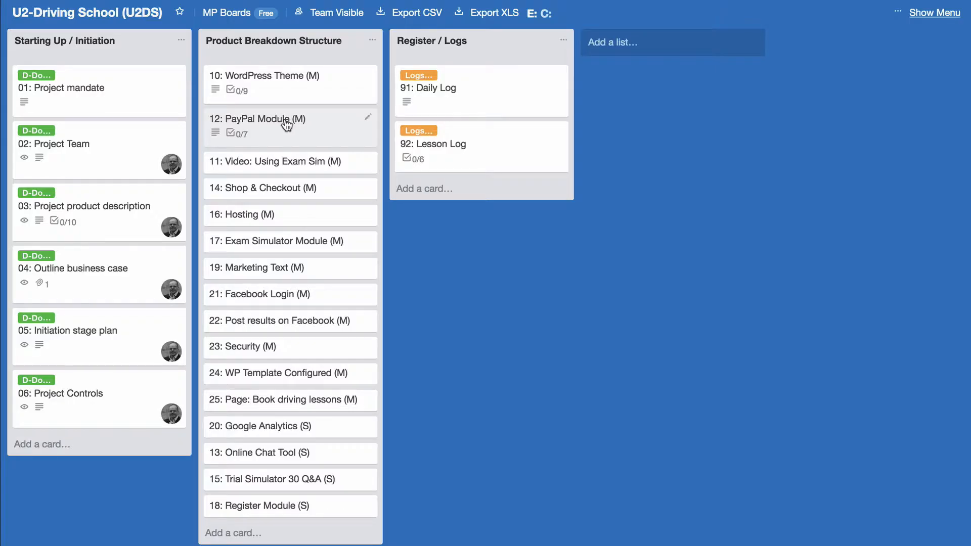
click(290, 126)
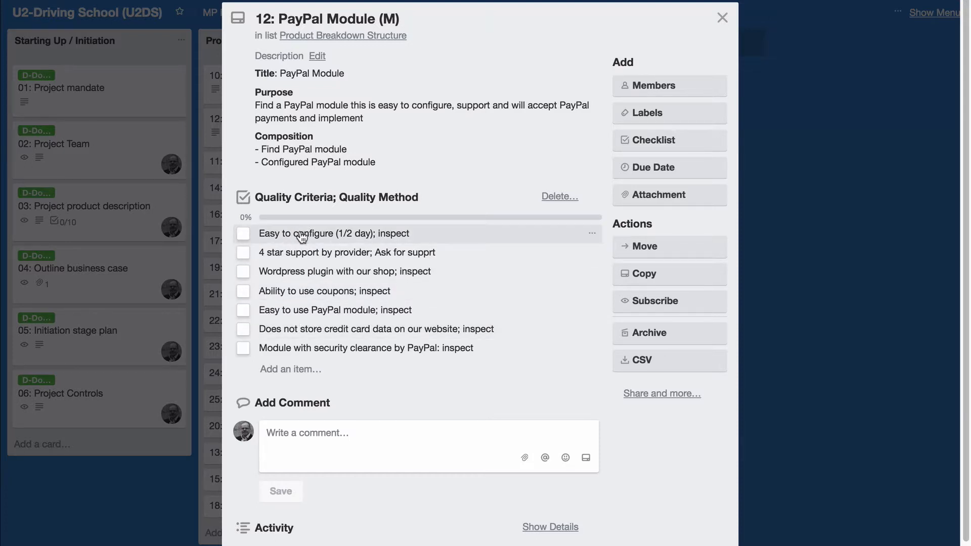
click(723, 20)
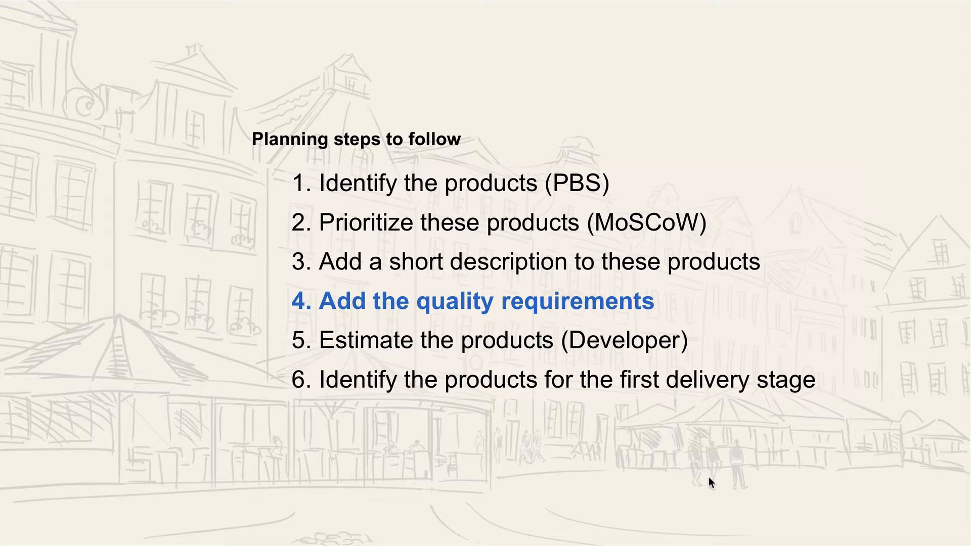
Advance the slideshow to step 5, Estimate the products (Developer)
key(Right)
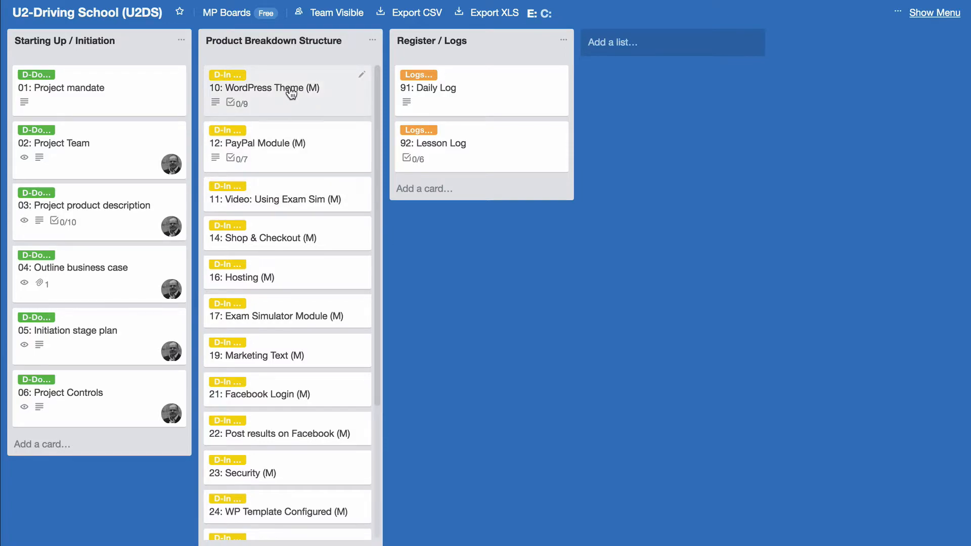
Add a 'Duration: 10 hours' line to the WordPress Theme description and remove '(0)' from its title
click(293, 91)
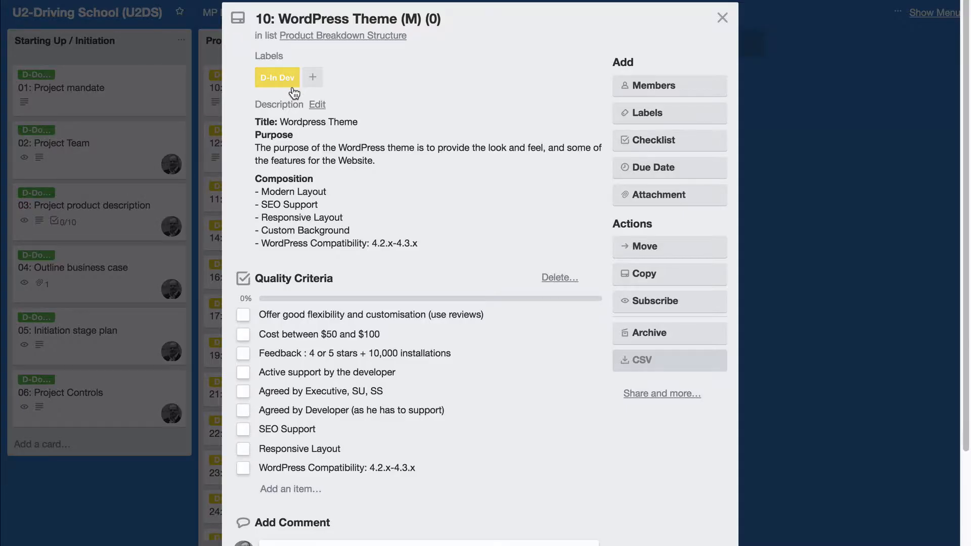
click(407, 190)
click(468, 255)
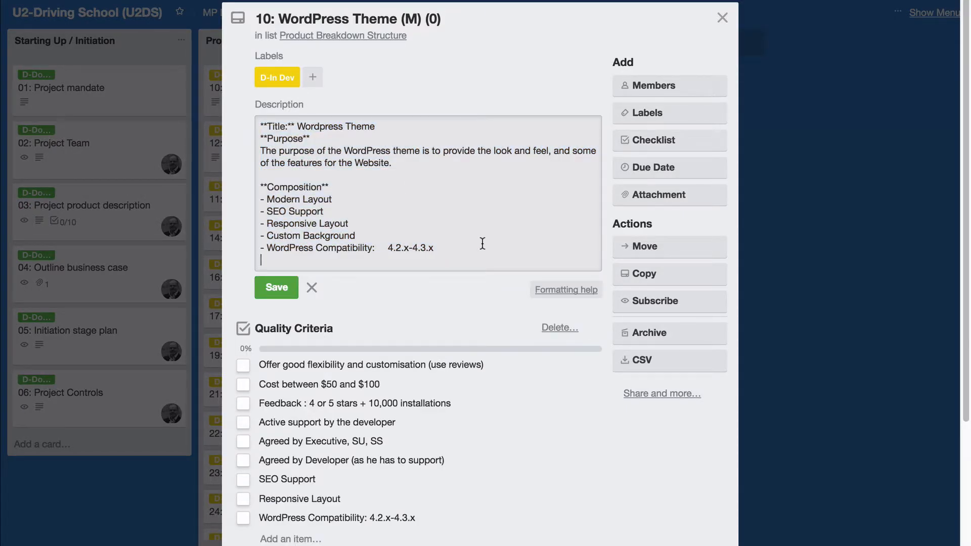
key(Return)
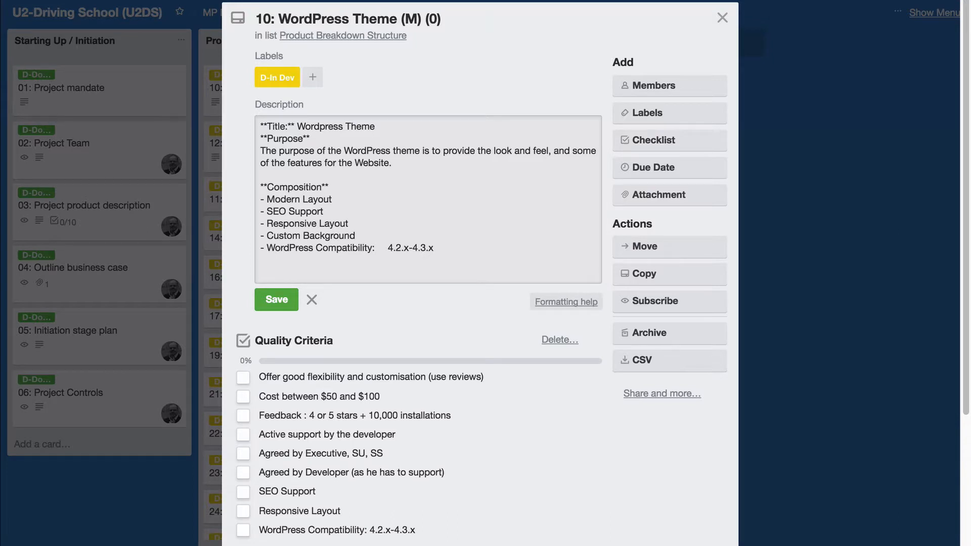
text(**Duration:** 10 hours)
click(279, 301)
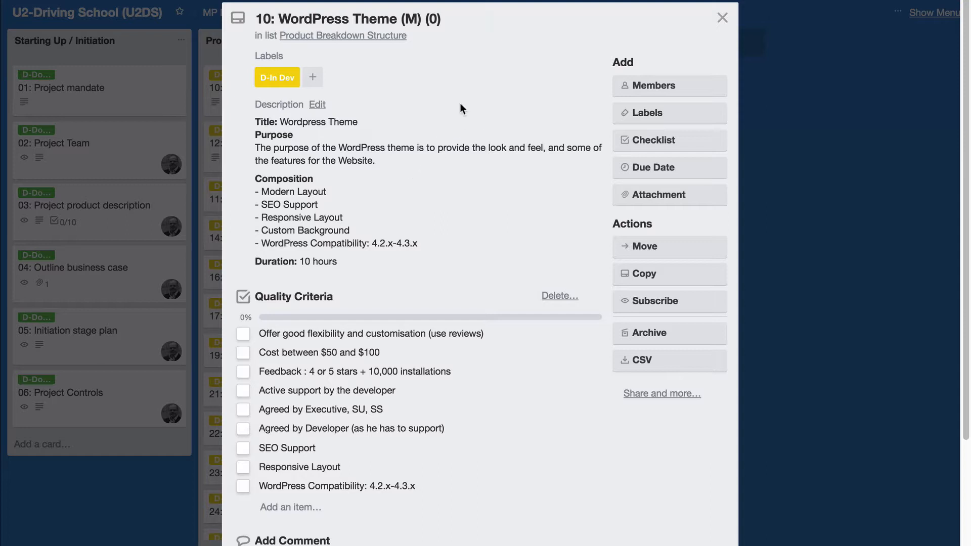
click(460, 21)
key(BackSpace)
key(BackSpace)
key(BackSpace)
key(BackSpace)
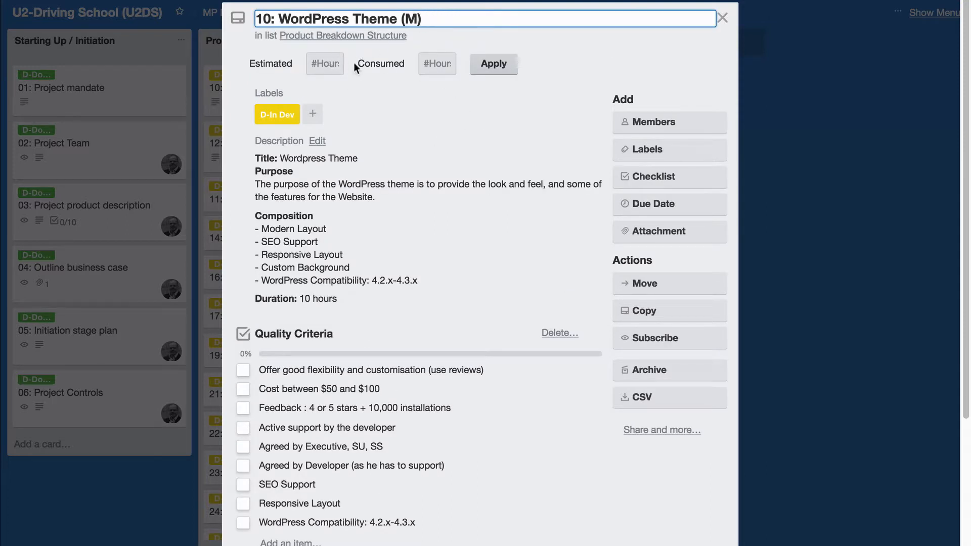
Enter a 10-hour estimate on WordPress Theme so the list totals 10h
click(333, 64)
text(1)
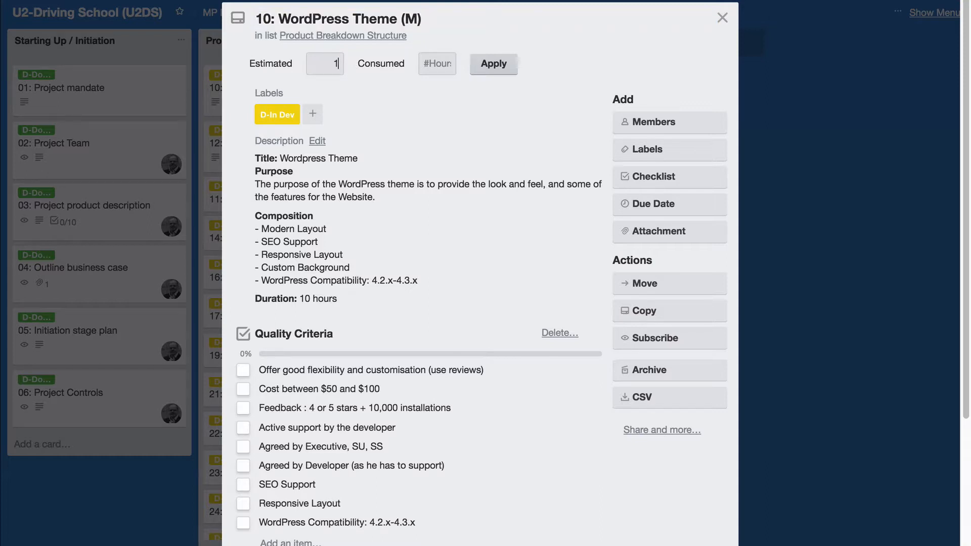
text(0)
click(501, 66)
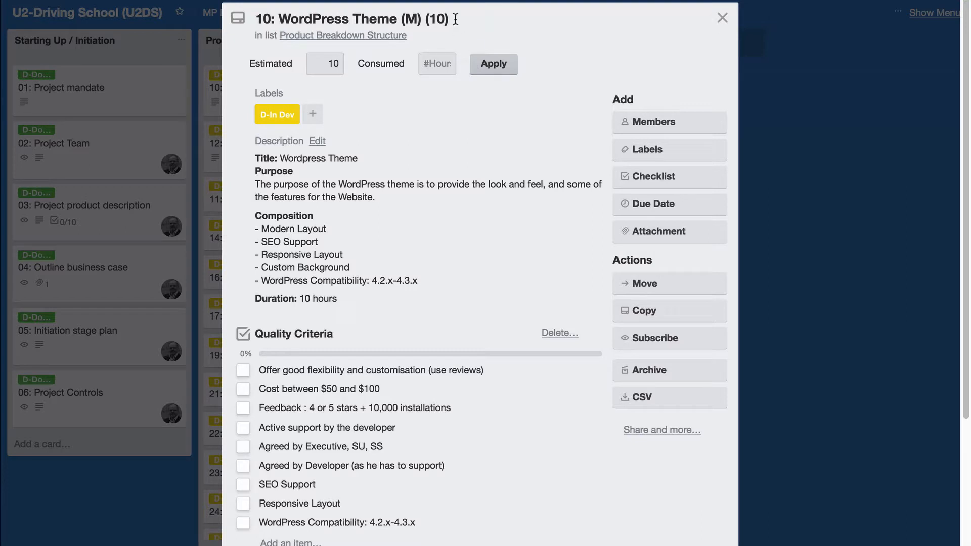
click(722, 17)
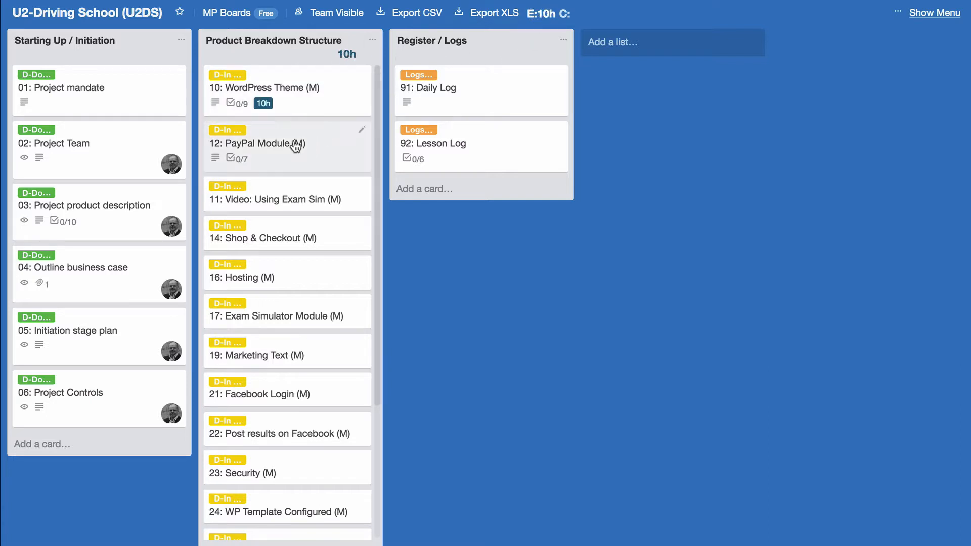
Add a '**Duration:** 5 hours' line to the PayPal Module card's description
click(282, 144)
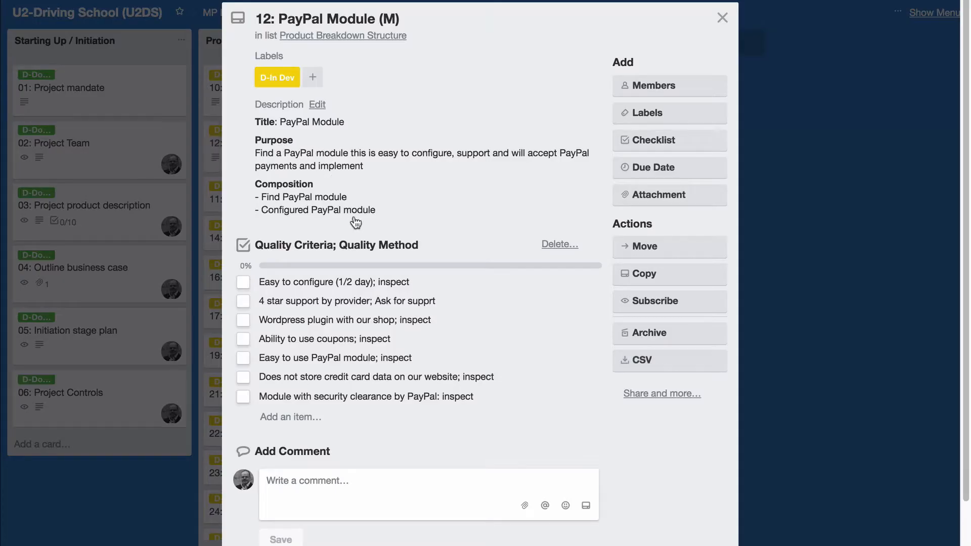
click(395, 202)
click(448, 233)
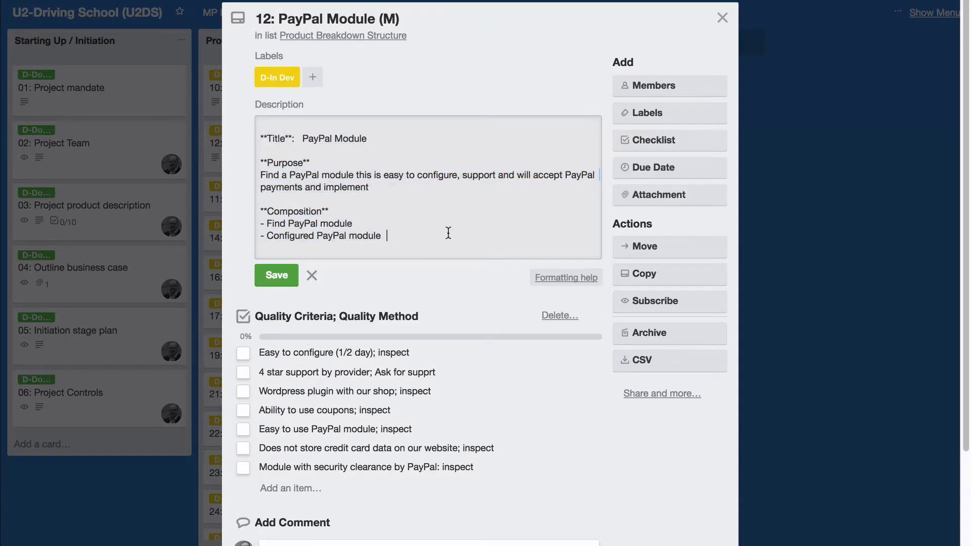
key(Return)
key(Return)
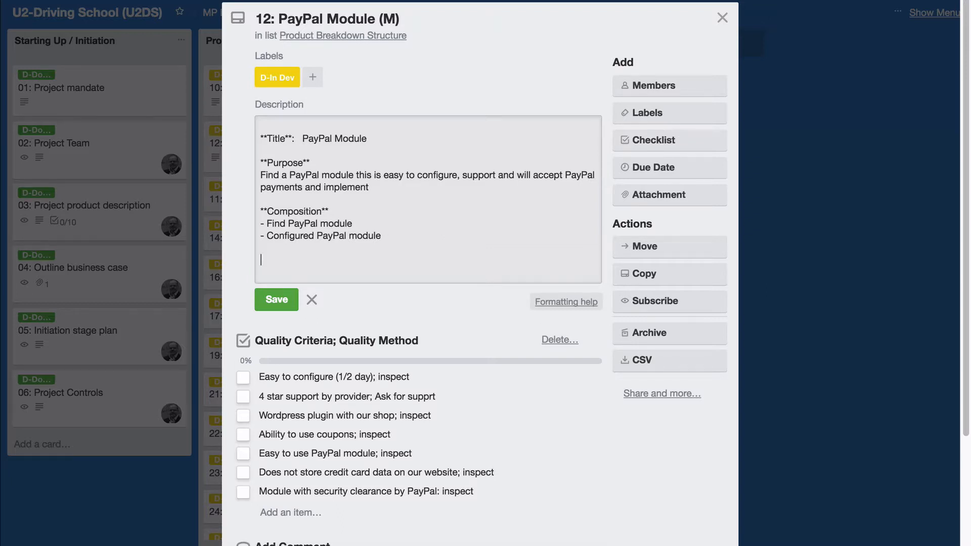
text(**Duration:** 5 hours)
click(277, 300)
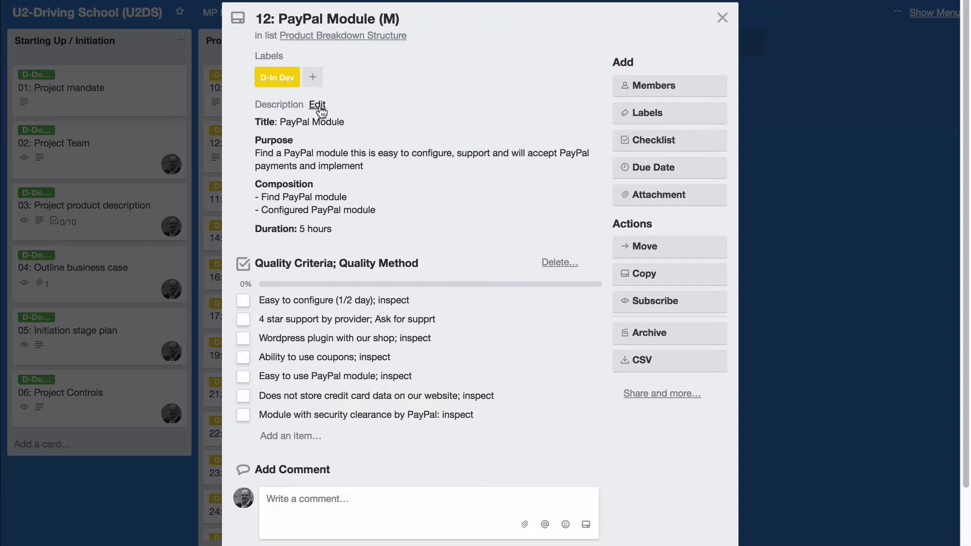
Give the PayPal Module card a 5-hour estimate, raising the list total to 15h
click(397, 18)
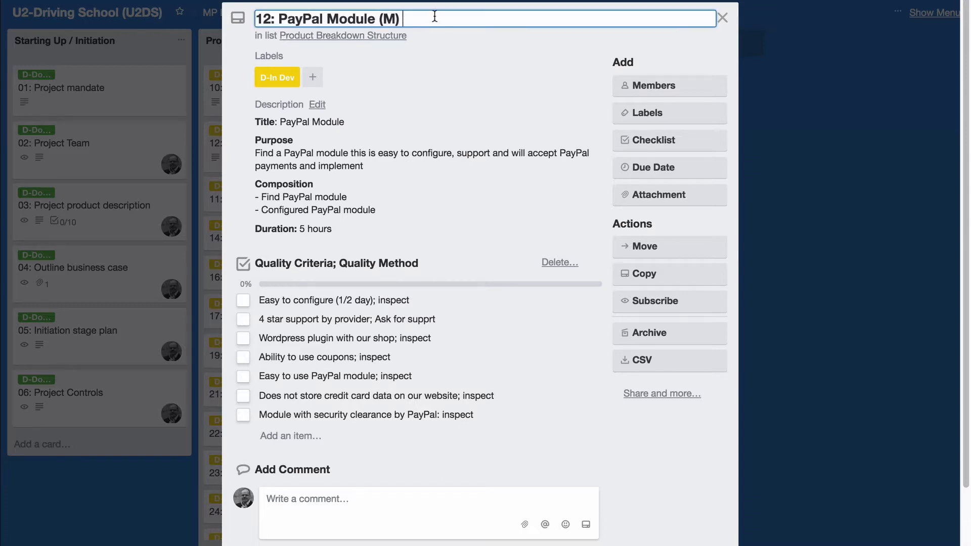
click(340, 55)
text(5)
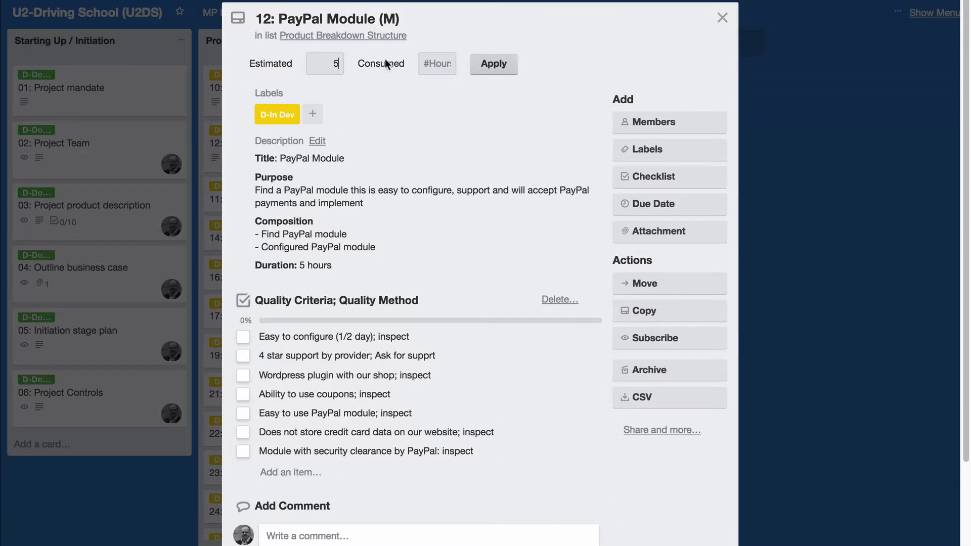
click(498, 64)
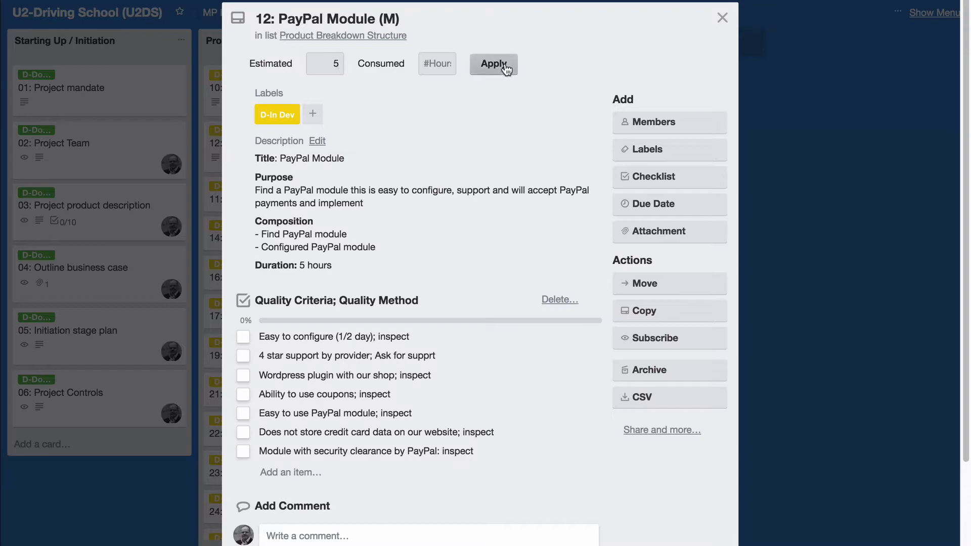
click(723, 19)
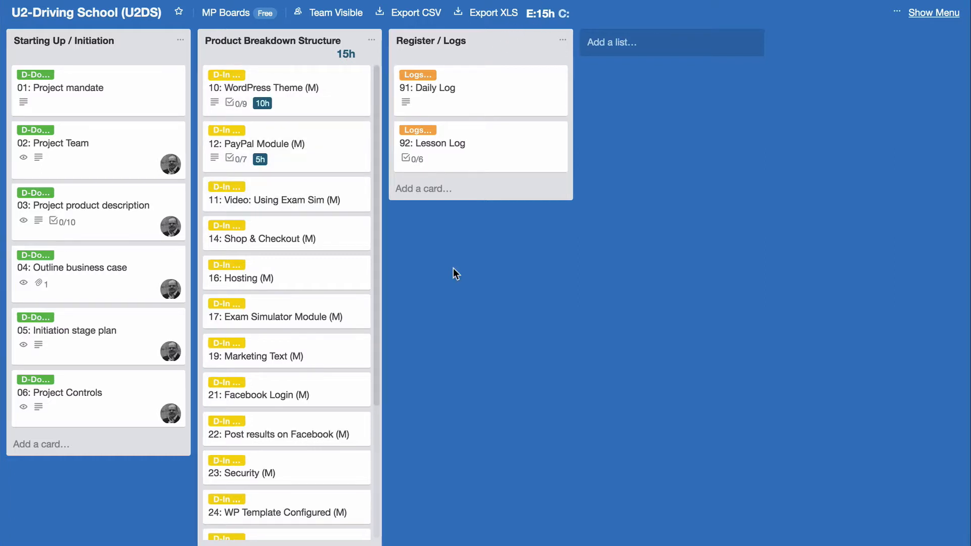
Set a 6-hour estimate on Video: Using Exam Sim, lifting the list total to 21h
click(296, 201)
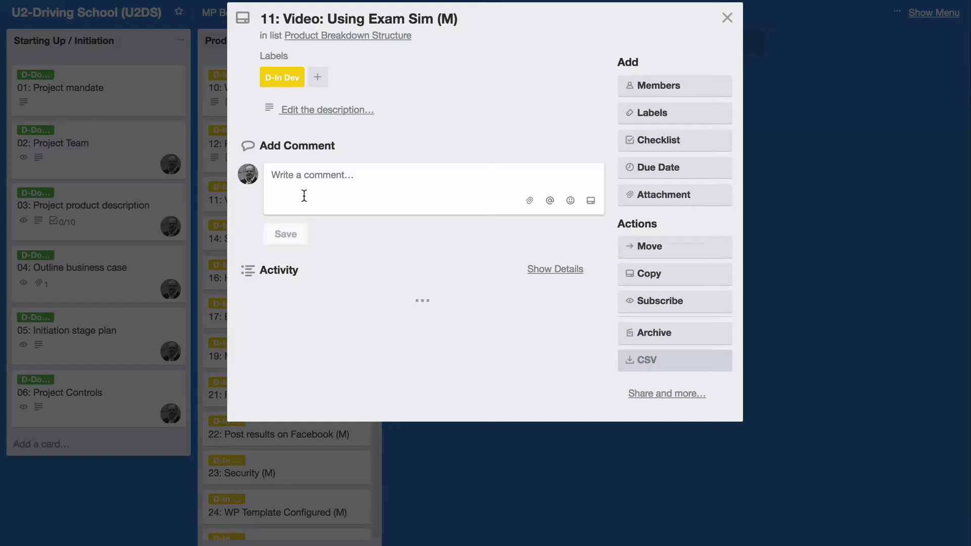
click(468, 19)
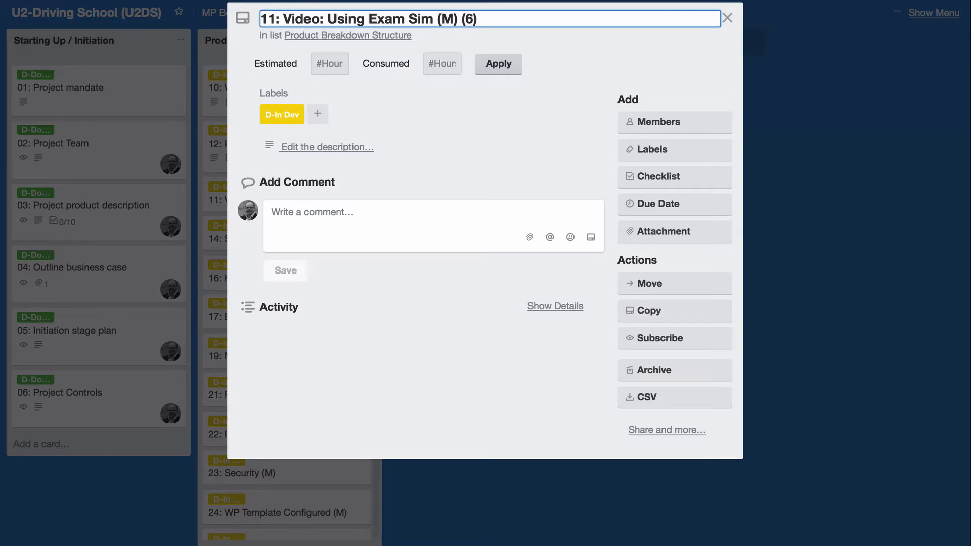
click(728, 18)
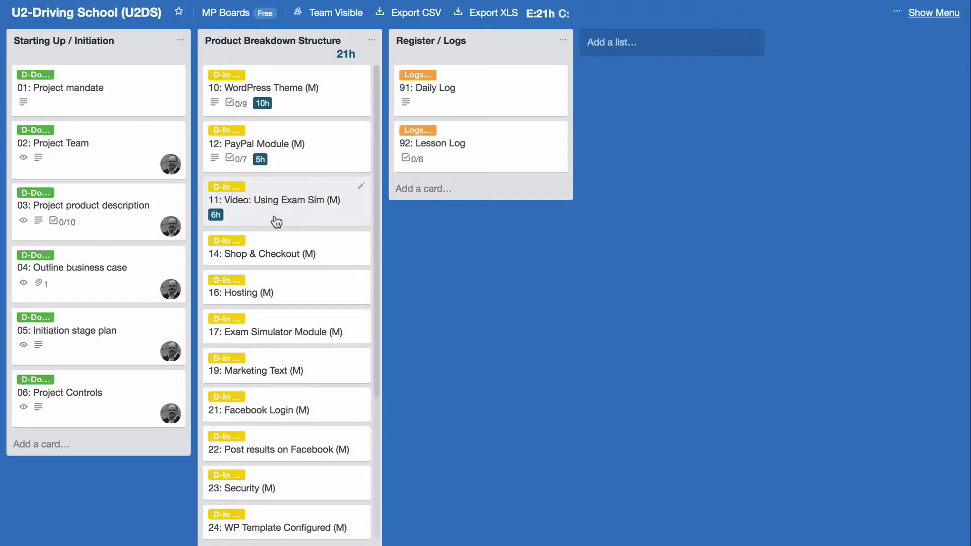
Relabel the WordPress Theme card from D-In Dev to D-Done
click(301, 90)
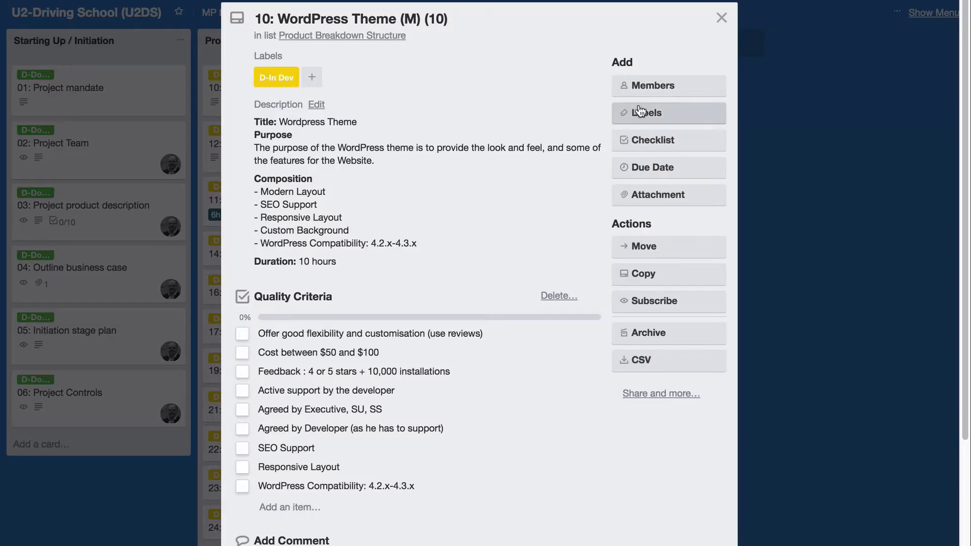
click(666, 112)
click(743, 205)
click(746, 229)
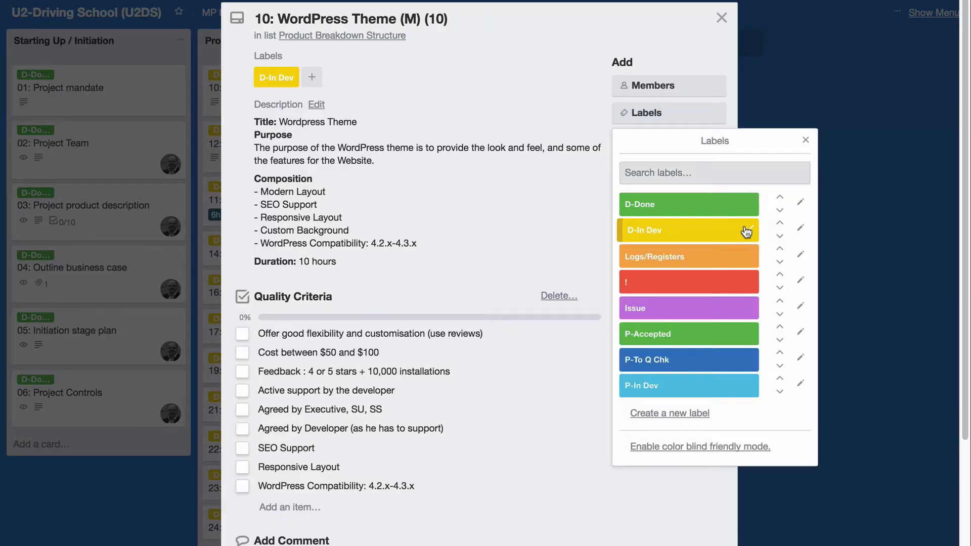
click(804, 141)
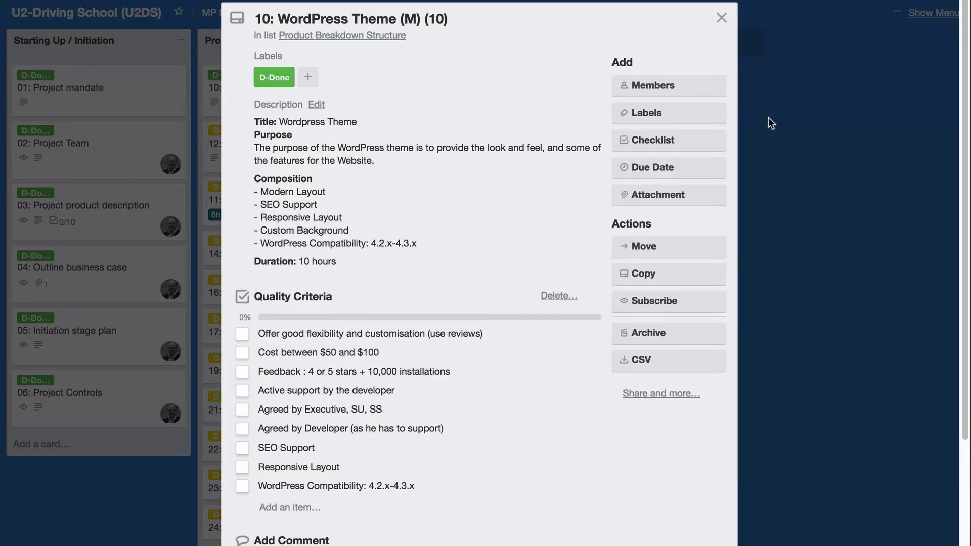
click(721, 18)
Relabel the PayPal Module card from D-In Dev to D-Done
click(306, 147)
click(666, 113)
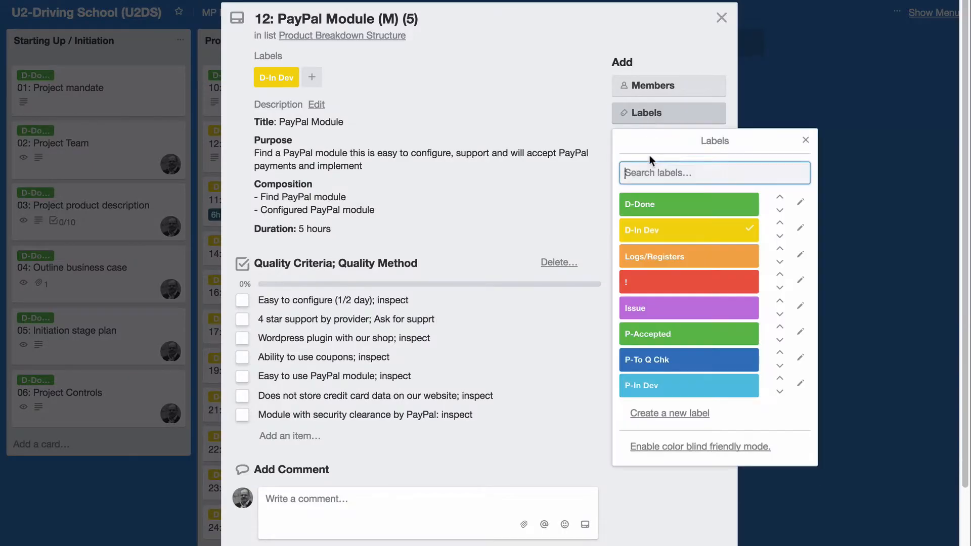
click(747, 230)
click(745, 210)
click(805, 140)
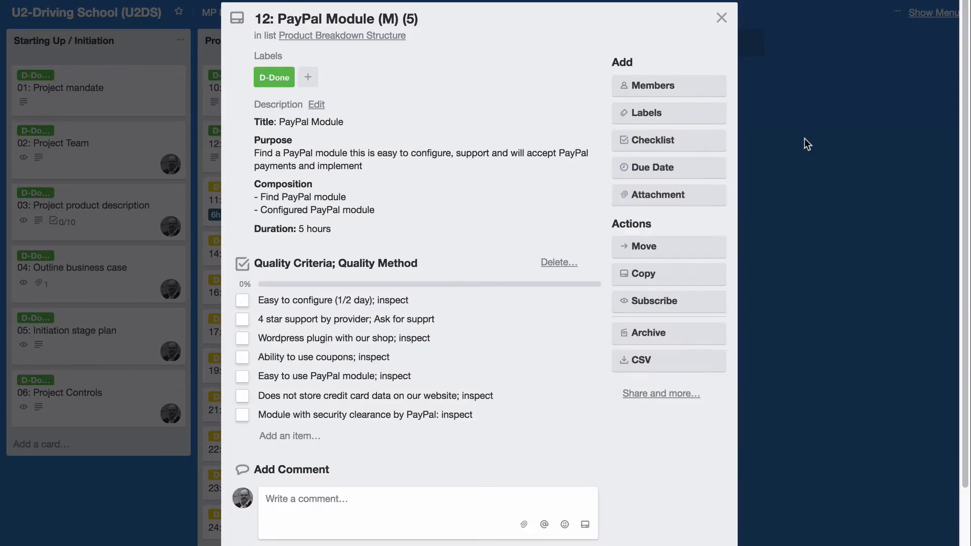
click(721, 18)
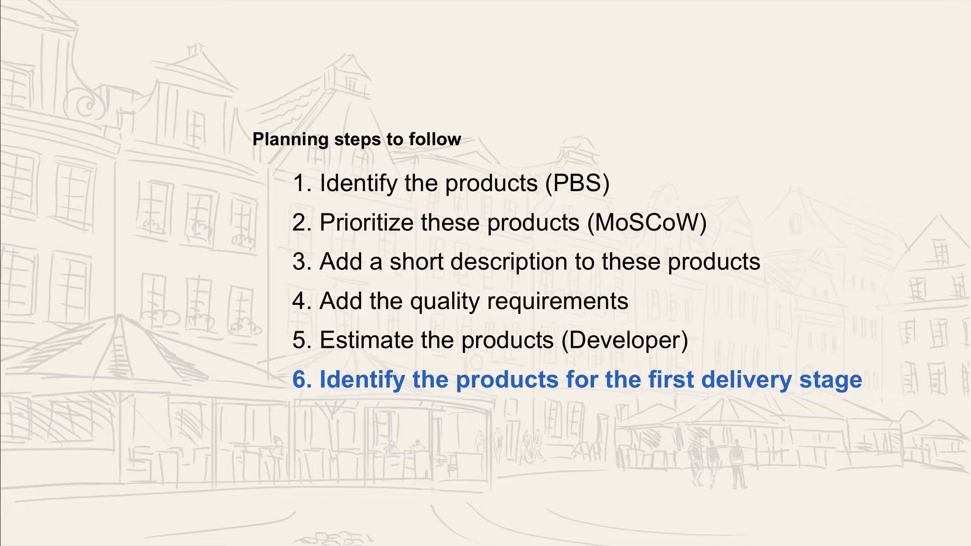
Advance the slides to the initiation diagram, focusing on Refine the business case in Stage 1
key(Right)
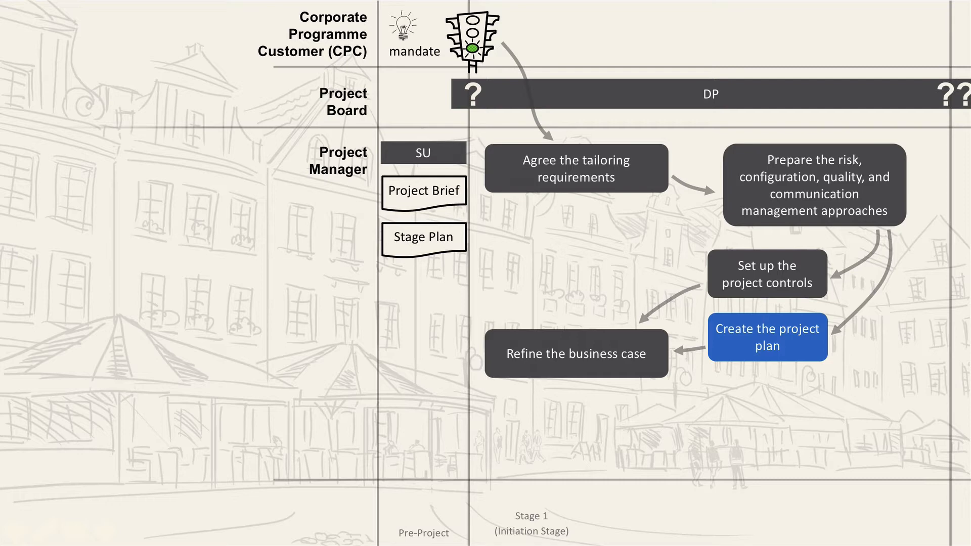
key(Right)
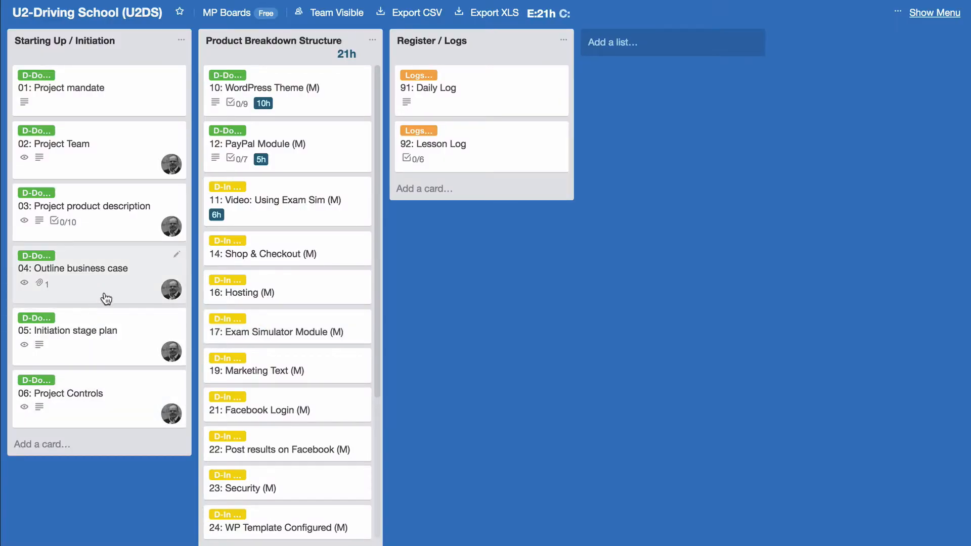
Add a '07: Business Case' card to the initiation list
click(51, 444)
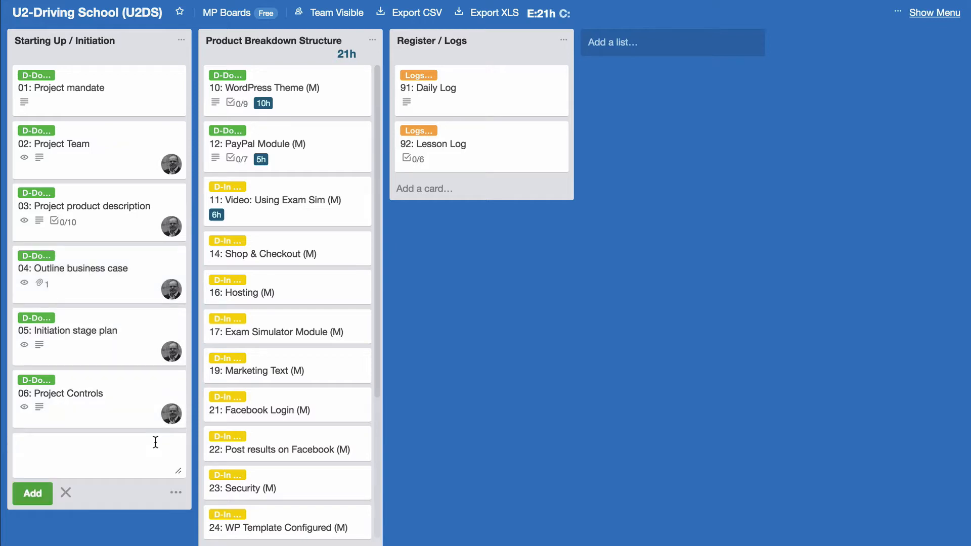
text(Business Case)
key(super+Left)
text(07:)
key(Return)
Paste the business case links into the card's description and save it
click(90, 443)
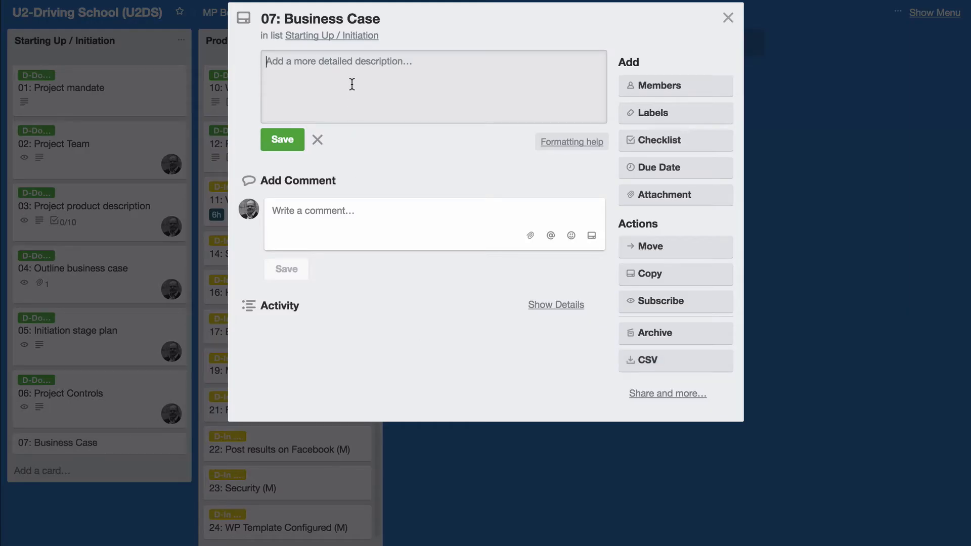
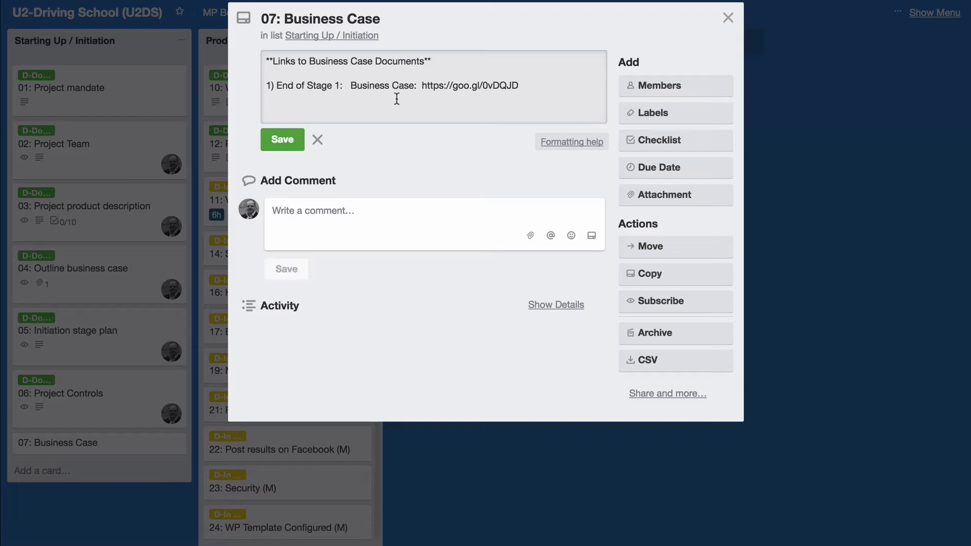
drag(423, 85, 521, 82)
key(ctrl+c)
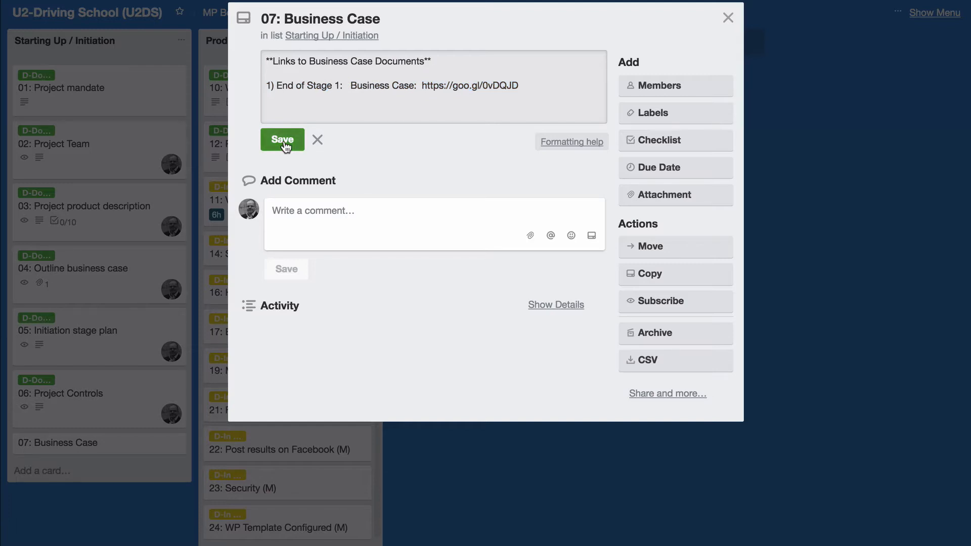
click(283, 142)
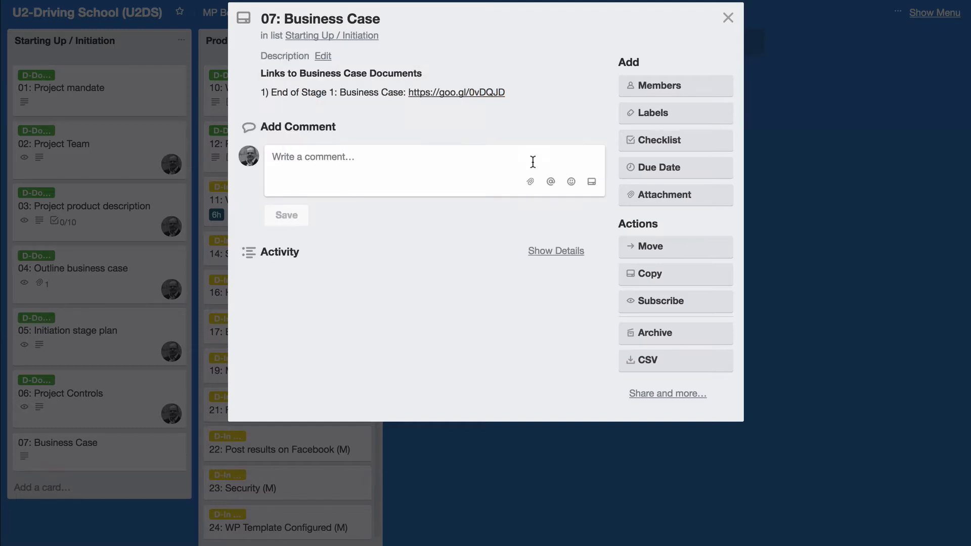
Attach the business case URL as a link named 'Business Case' and open it
click(665, 201)
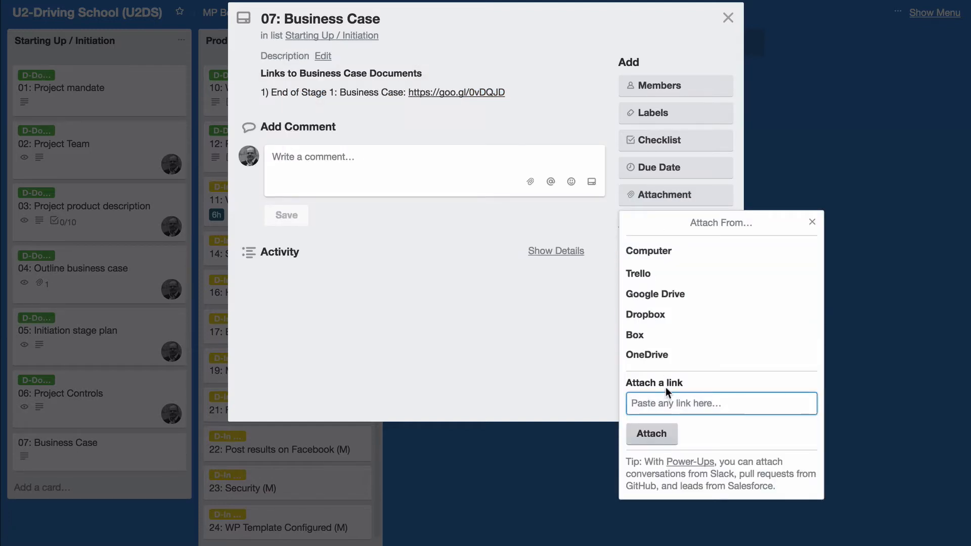
key(ctrl+v)
click(650, 453)
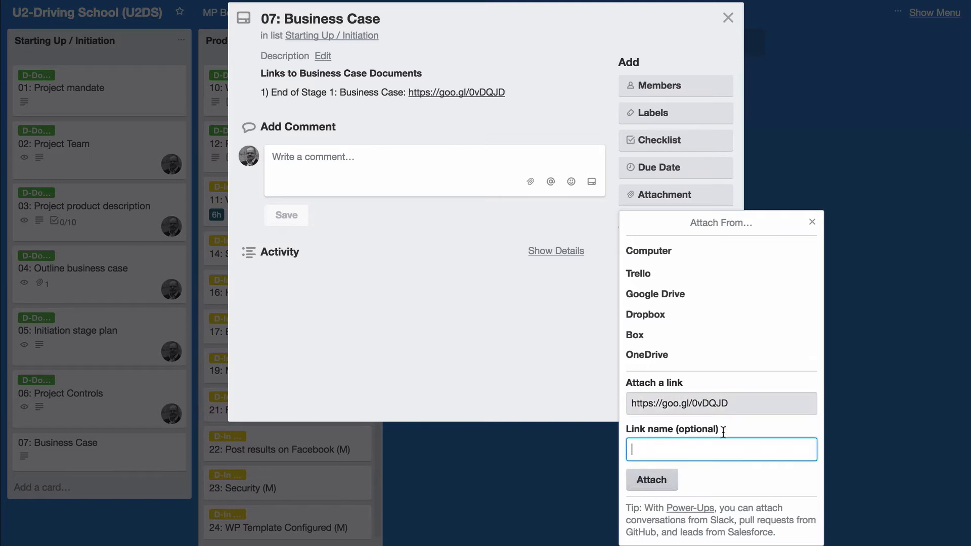
text(Business Case)
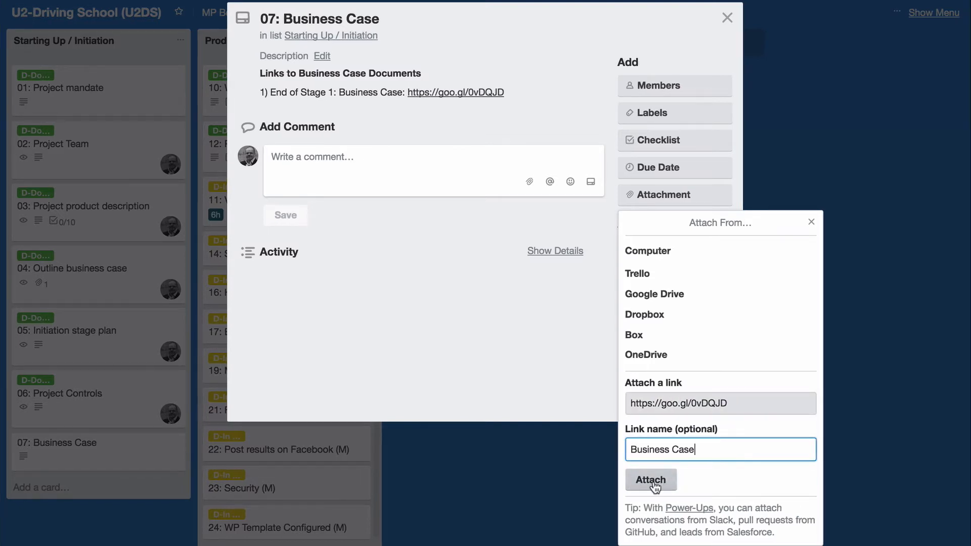
click(651, 481)
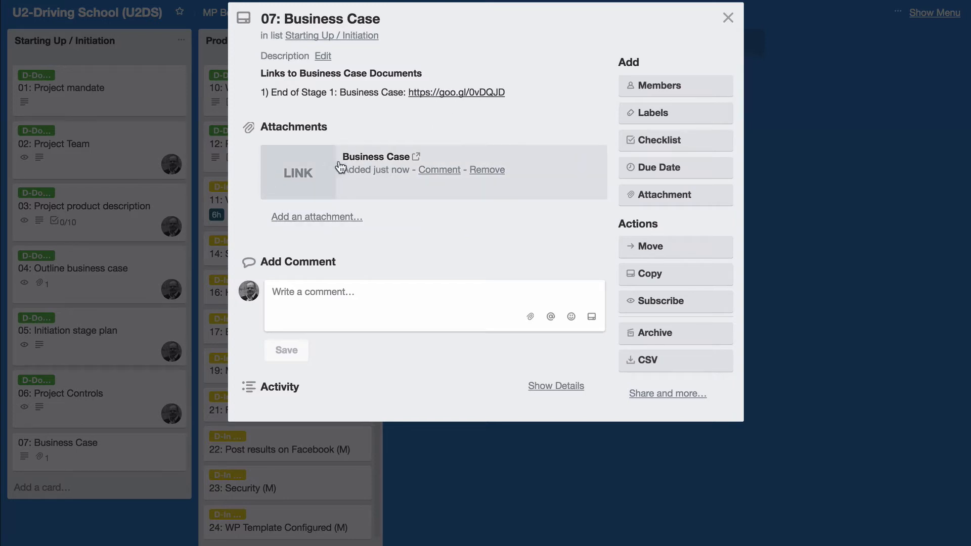
click(489, 94)
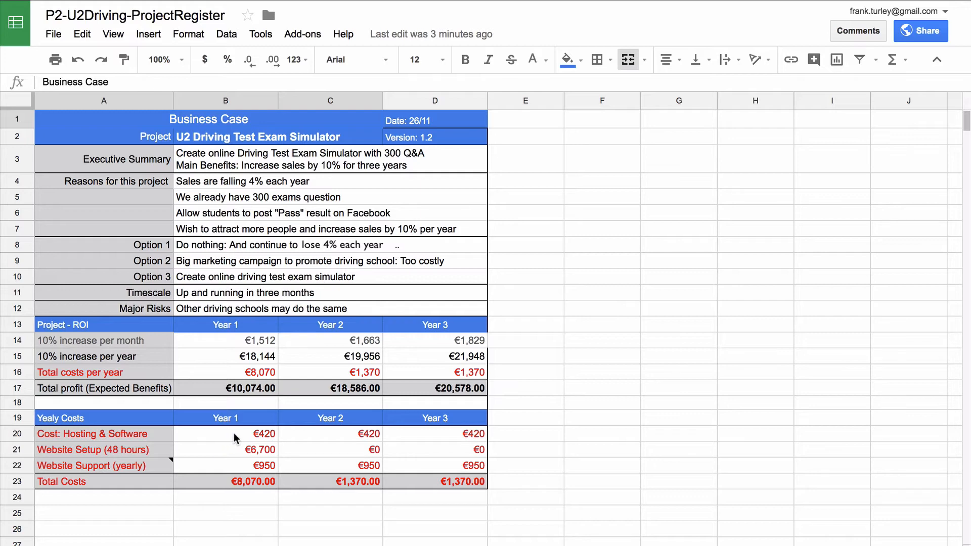
Set the Year 1 hosting and software cost in B20 to €450, flowing to all three years
click(235, 435)
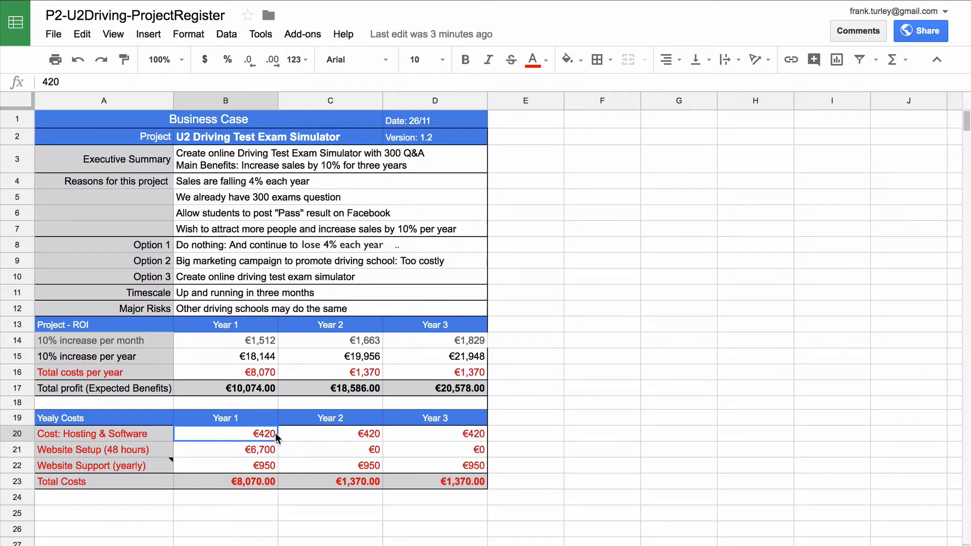
text(450)
key(Return)
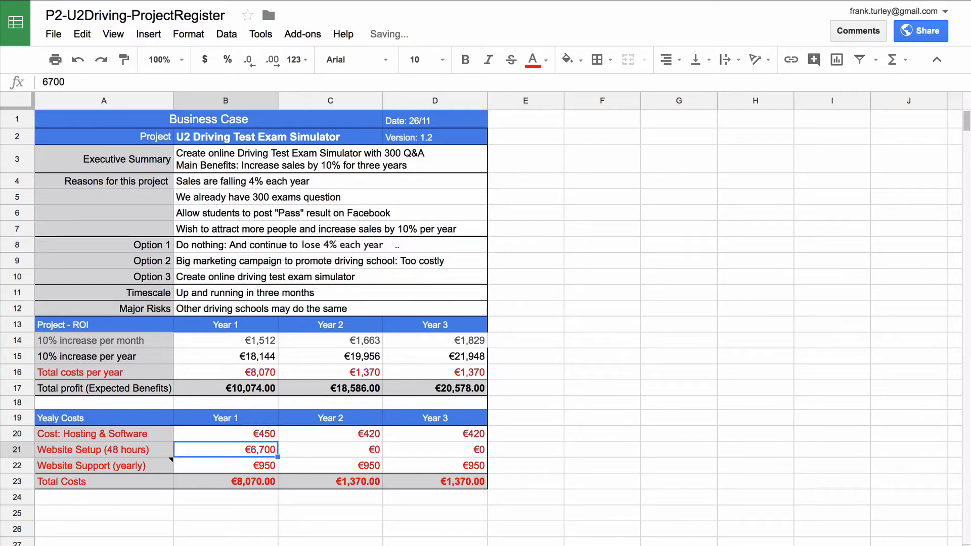
click(464, 433)
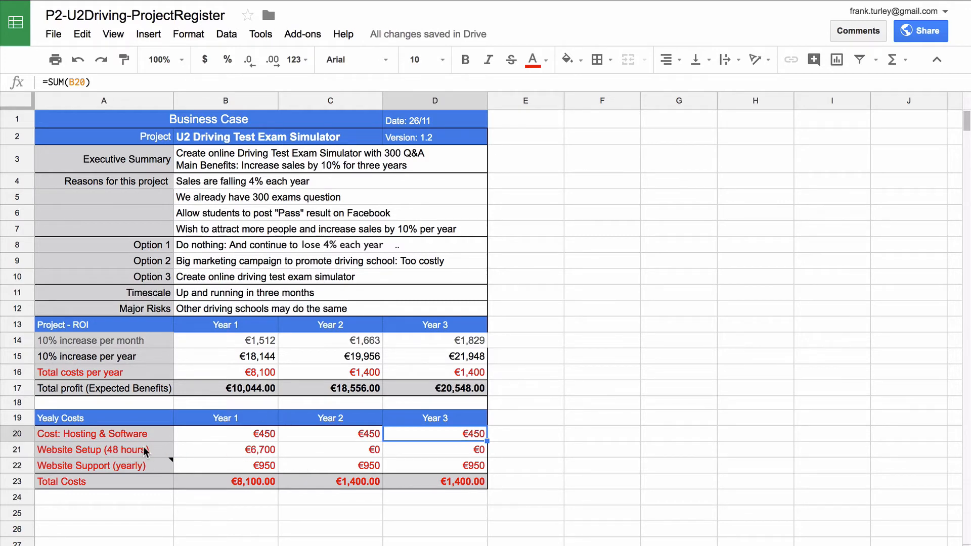
Change the Year 1 website setup cost in B21 from €6,700 to €6,200
click(248, 451)
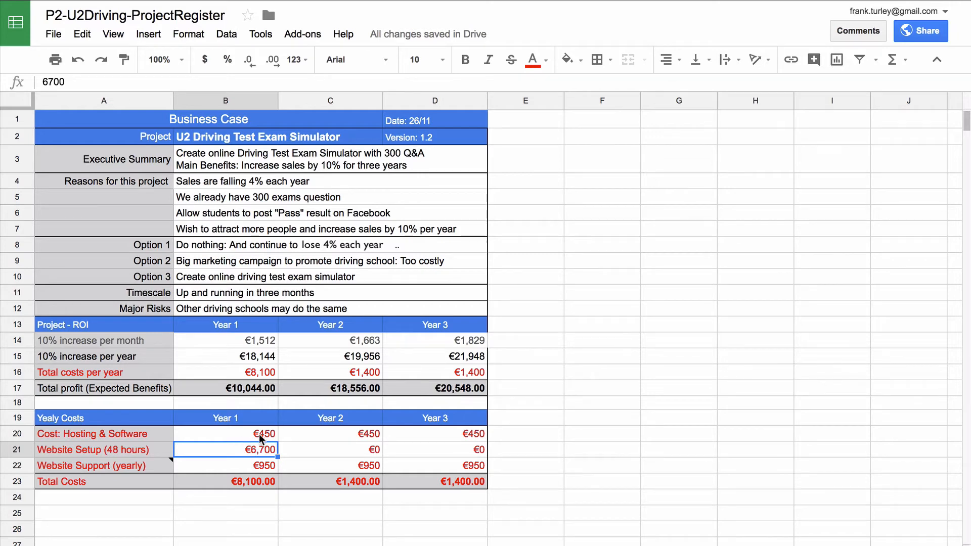
click(49, 81)
key(Delete)
text(2)
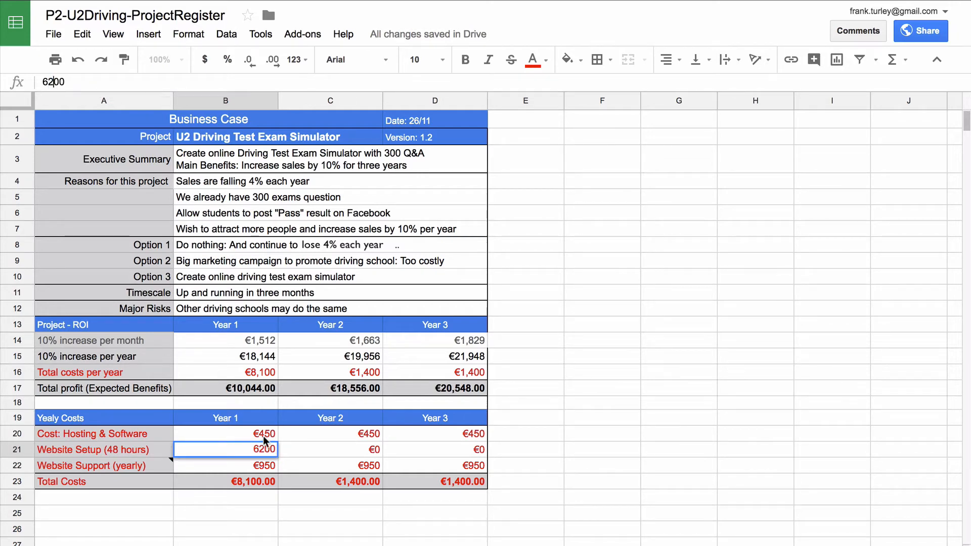
key(Return)
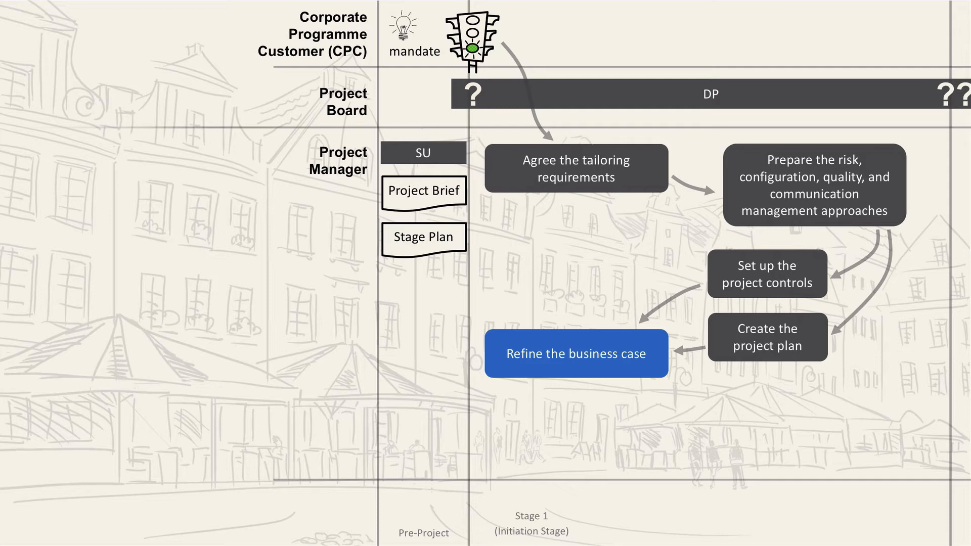
Advance the slides to the Assemble the project initiation documentation step
key(Right)
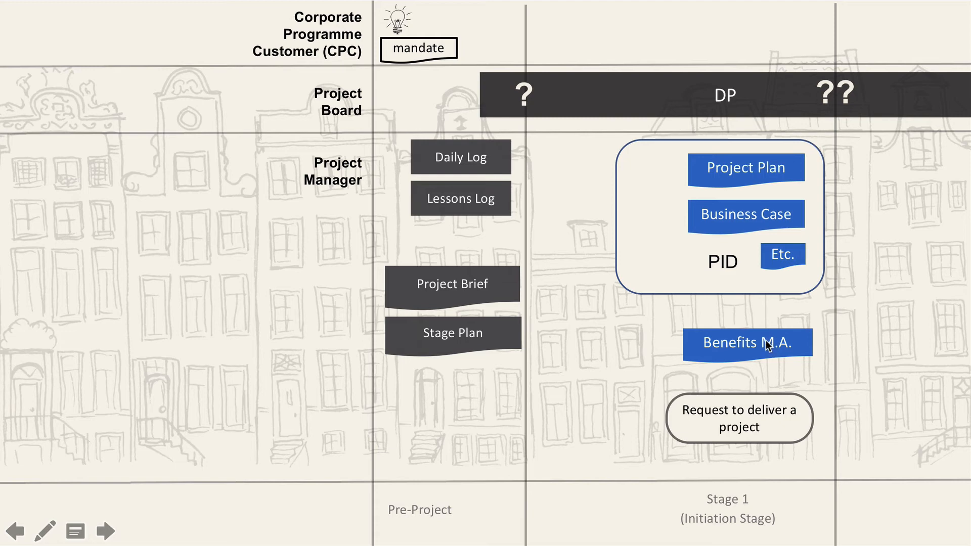
click(771, 409)
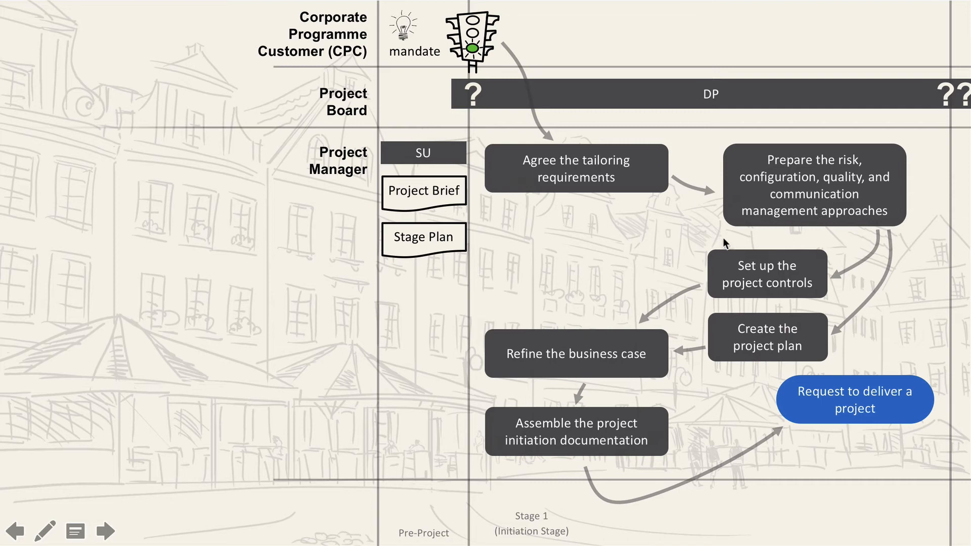
click(787, 233)
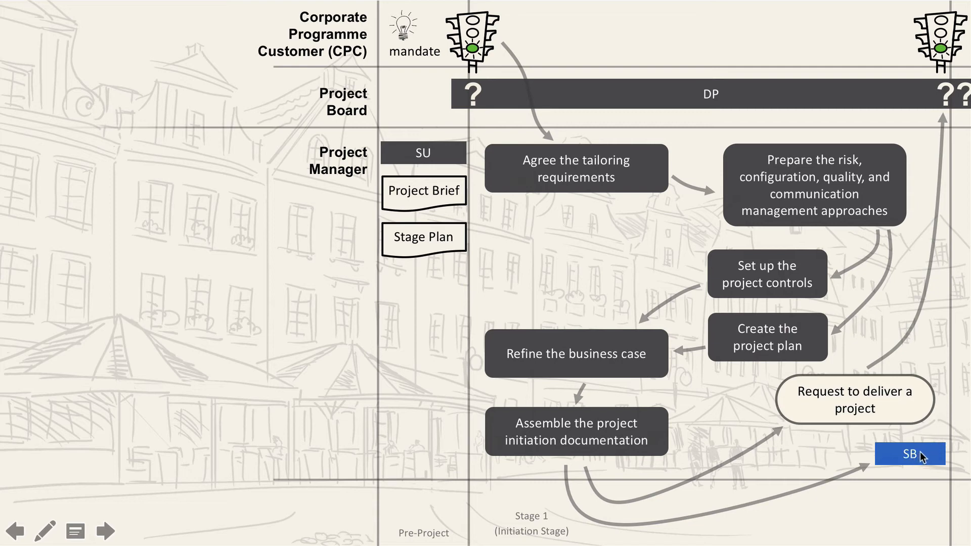
click(897, 433)
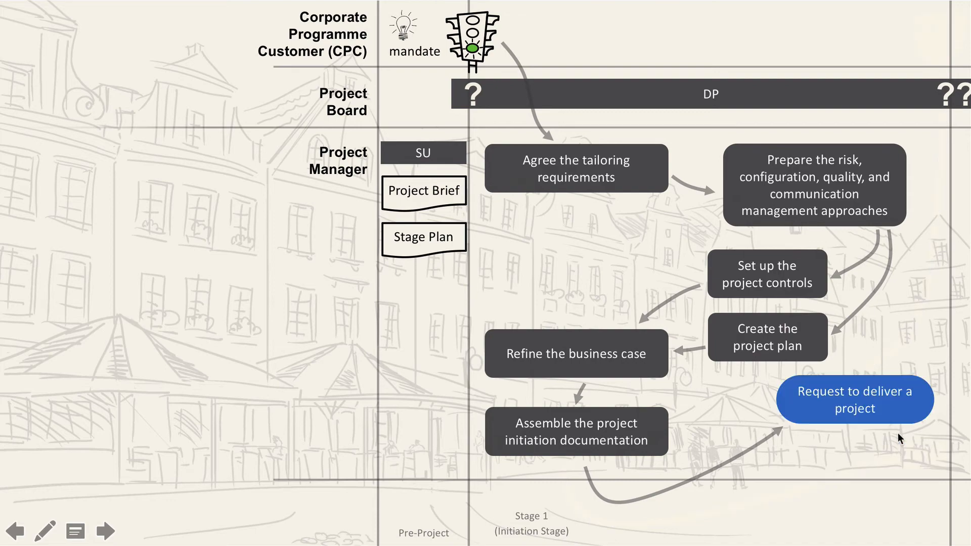
click(876, 415)
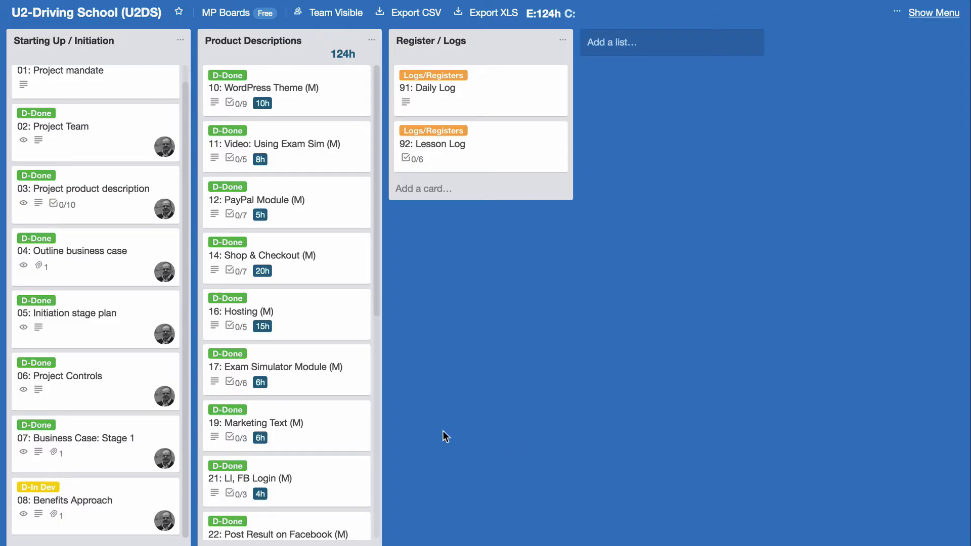
Open the goo.gl Benefits Management Approach sheet linked in the 08: Benefits Approach card
click(96, 504)
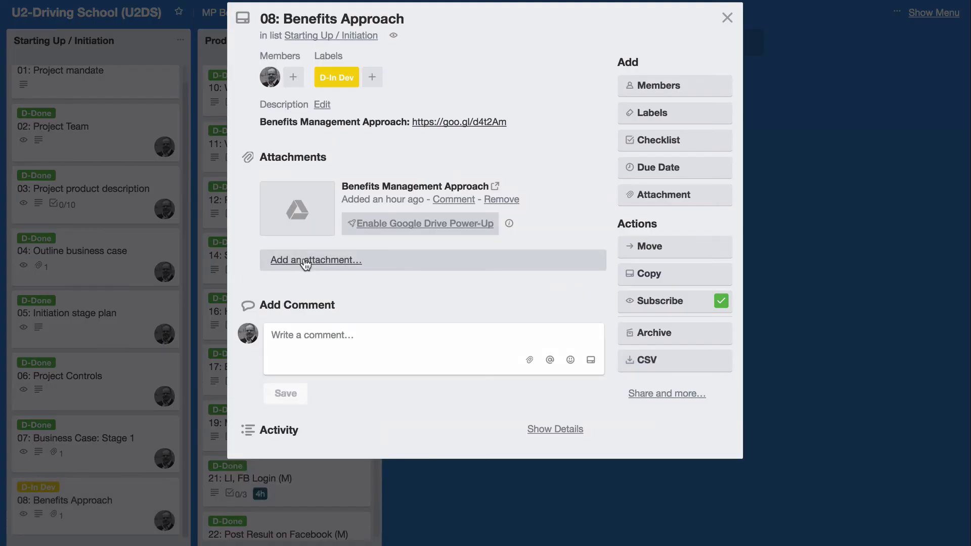
click(474, 122)
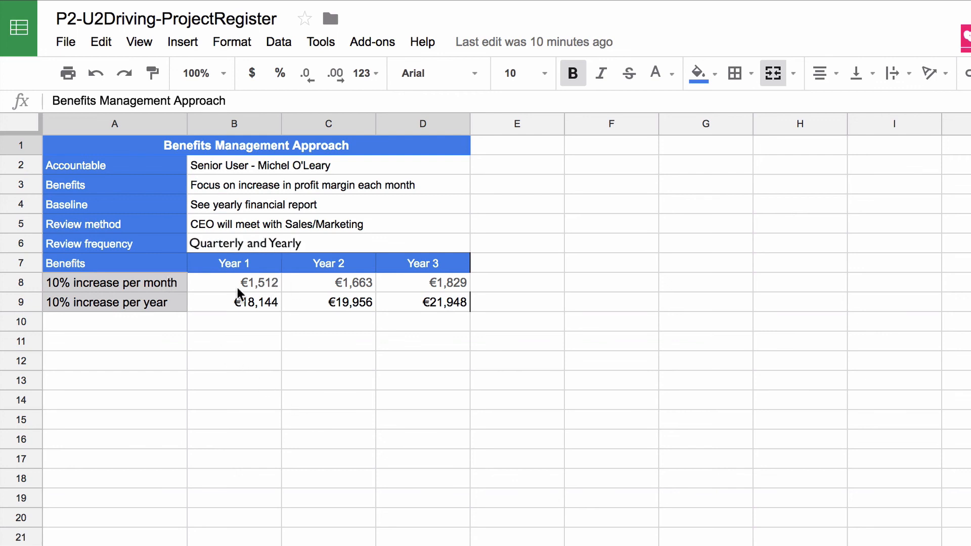
Leave cell B6 reading 'Quarterly and Yearly' and check the Year 2 yearly increase formula
click(337, 381)
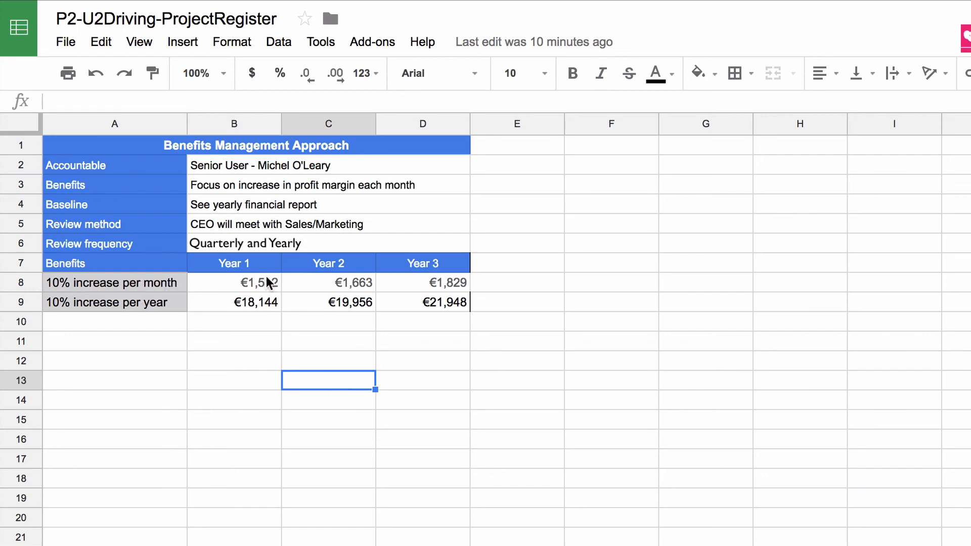
click(248, 340)
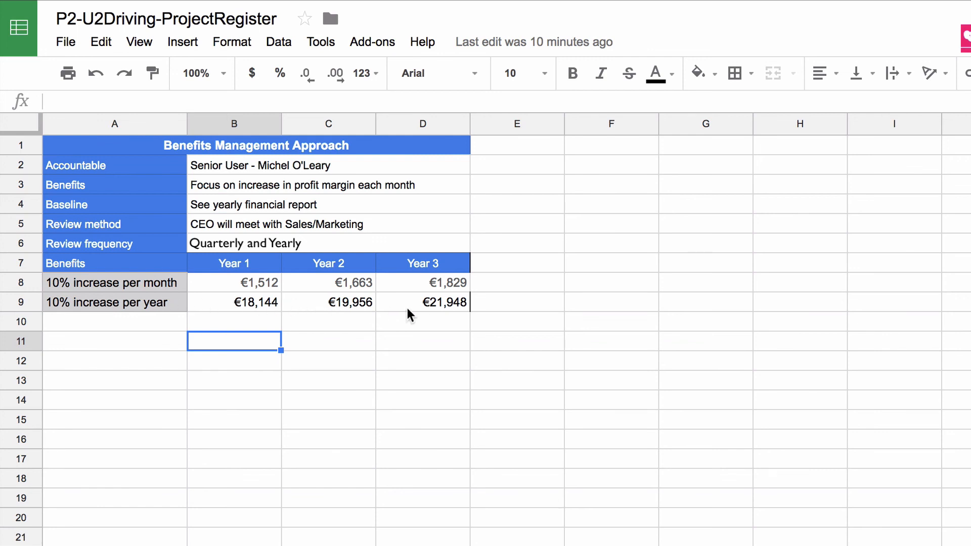
click(298, 303)
click(276, 324)
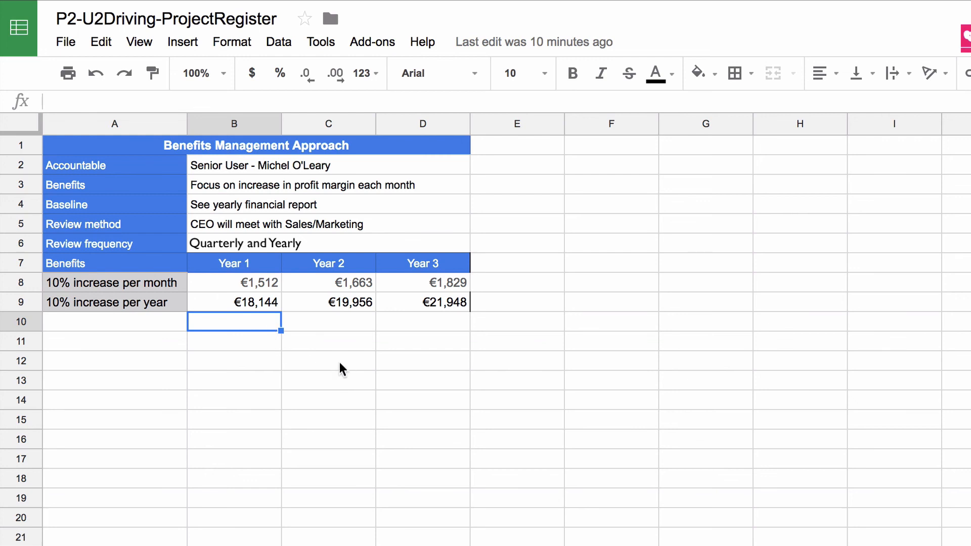
click(234, 381)
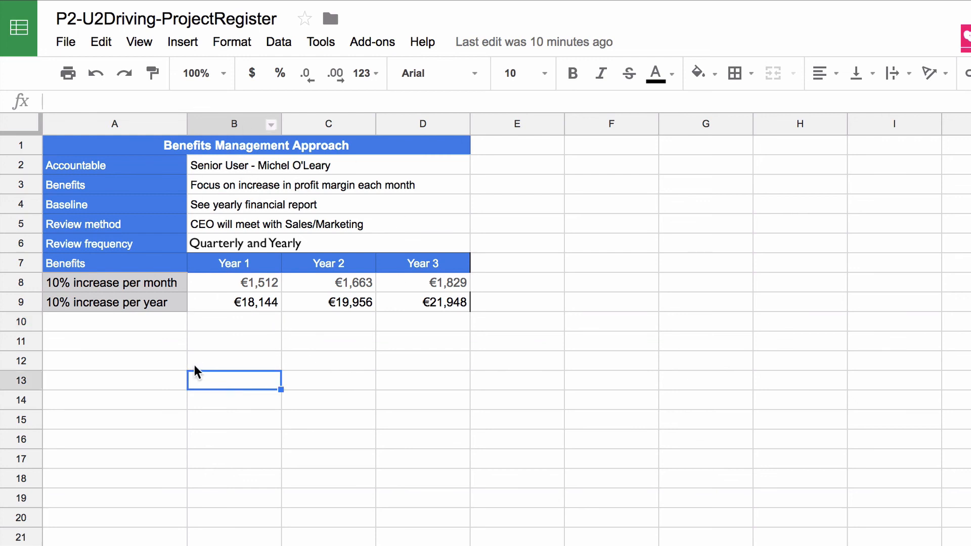